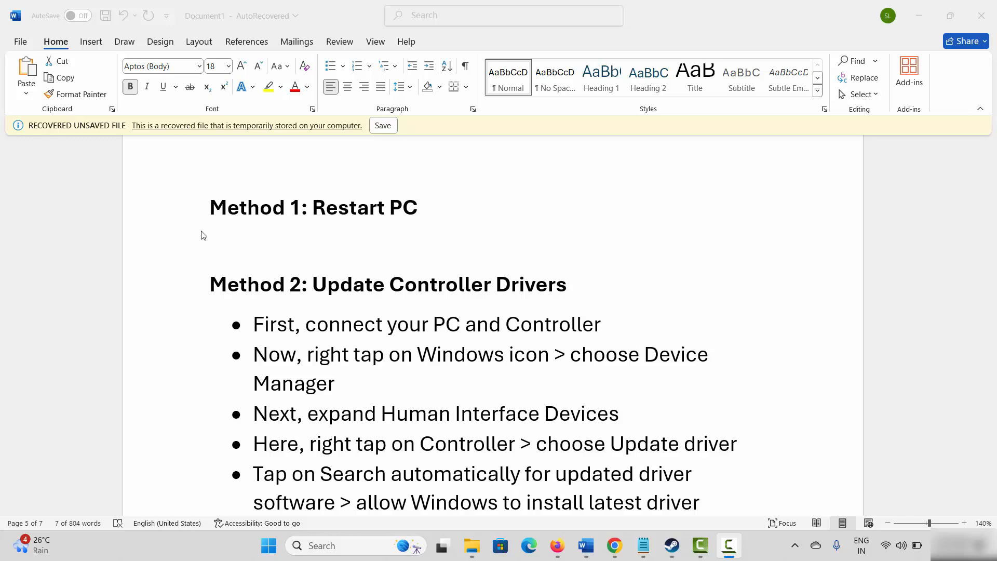
Step: Show the Windows power options where the PC can be restarted, and return to the document
click(201, 232)
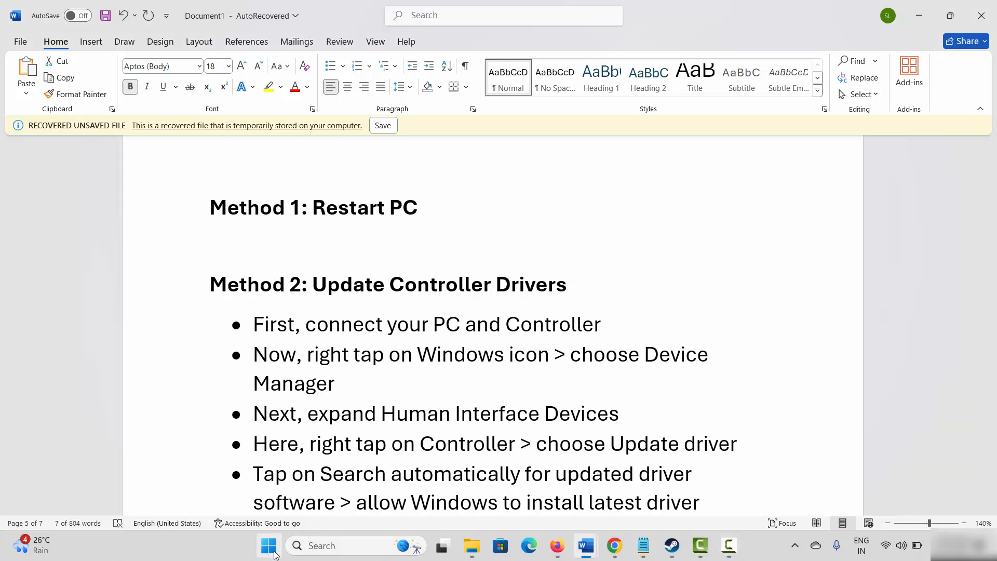
click(275, 554)
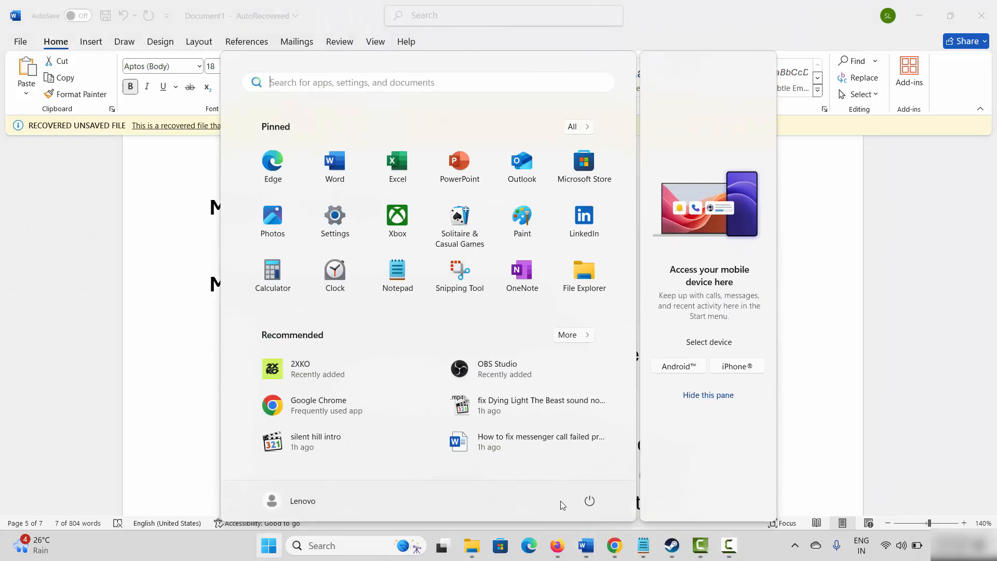
click(590, 501)
click(837, 391)
click(836, 391)
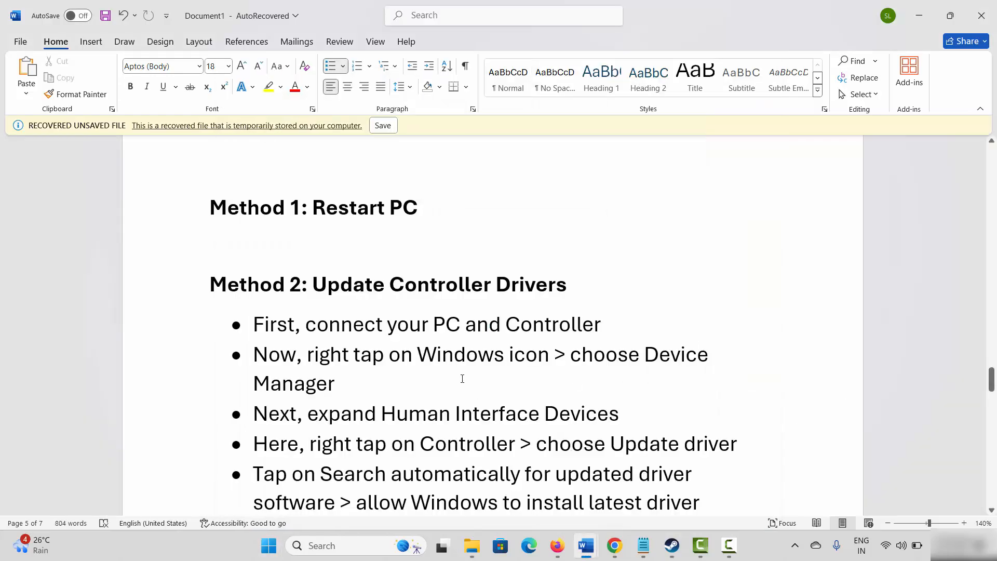
Step: Highlight the Method 2 heading, and open Device Manager with the Human Interface Devices category expanded
click(161, 292)
scroll(310, 351, down, 2)
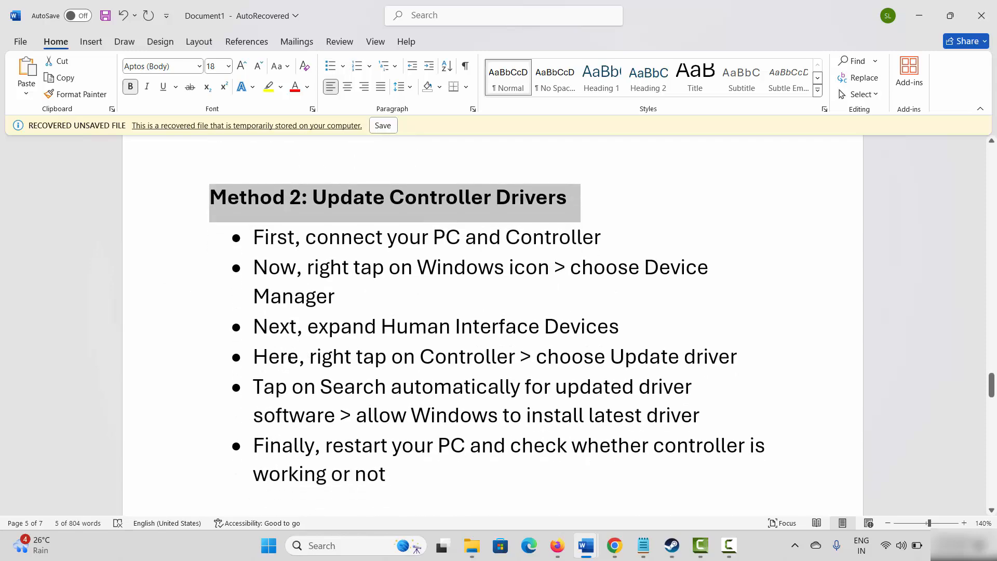
click(340, 545)
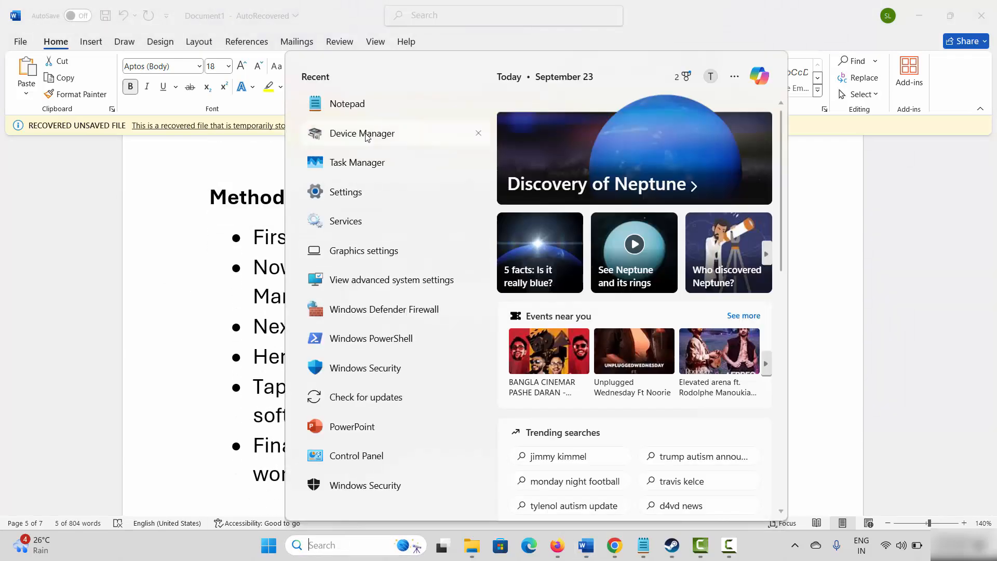
click(369, 134)
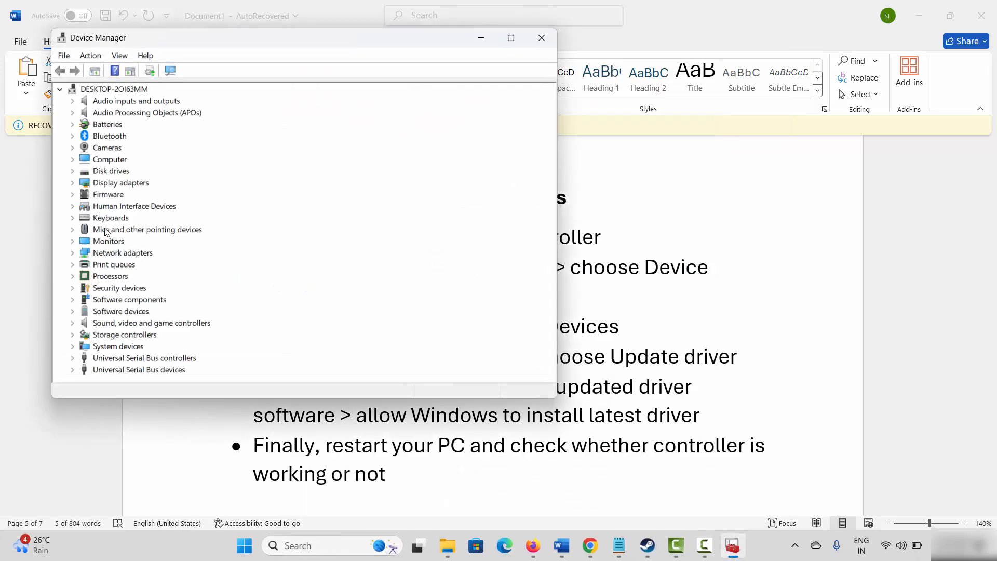
click(72, 206)
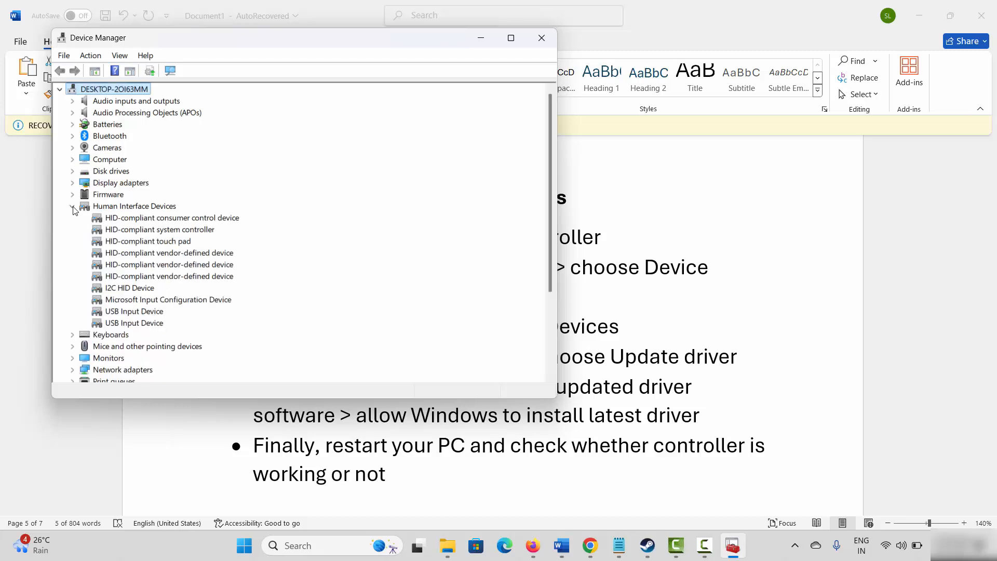
Step: View the driver update choices for the HID-compliant system controller, and close them along with Device Manager
click(168, 229)
right_click(167, 230)
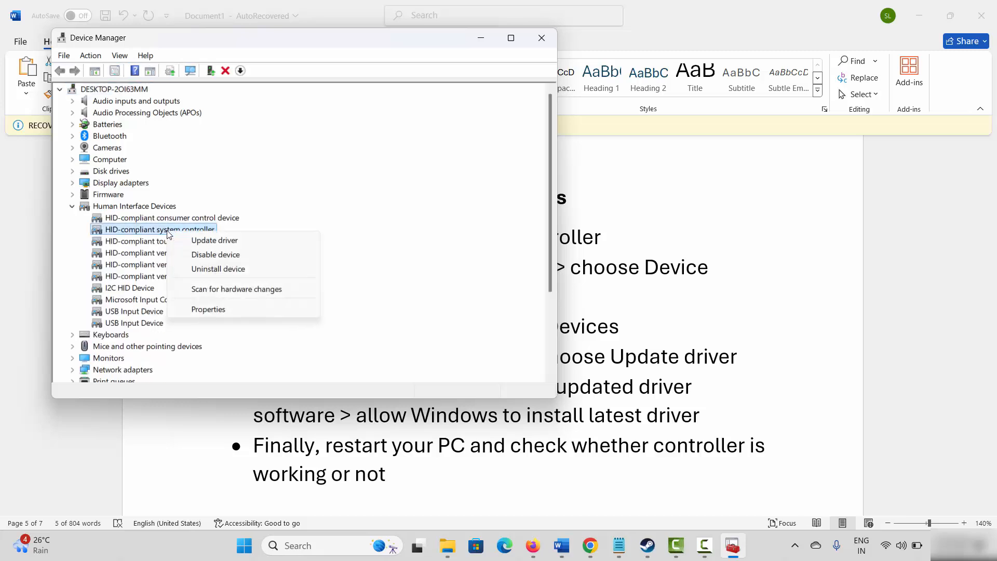
click(203, 240)
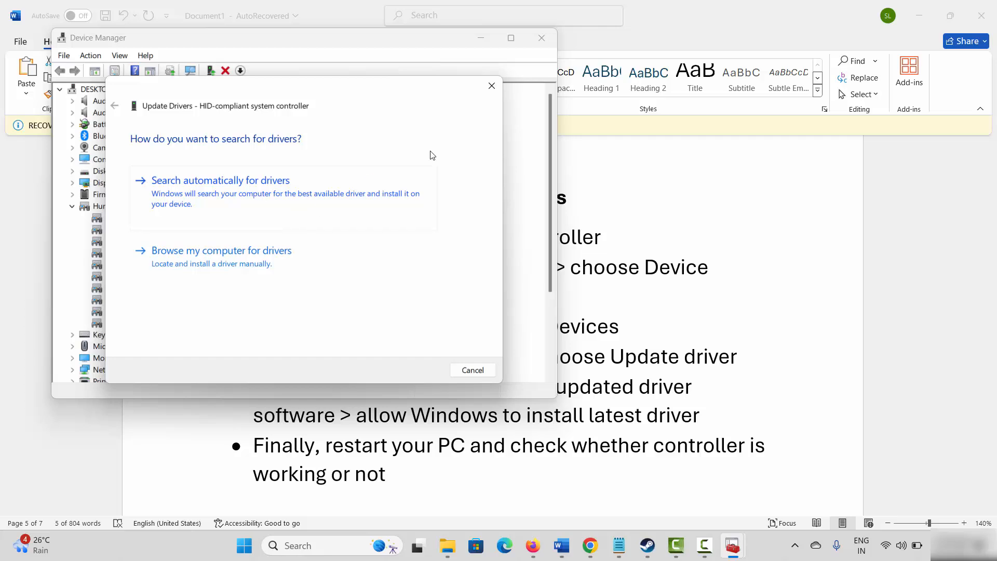
click(491, 85)
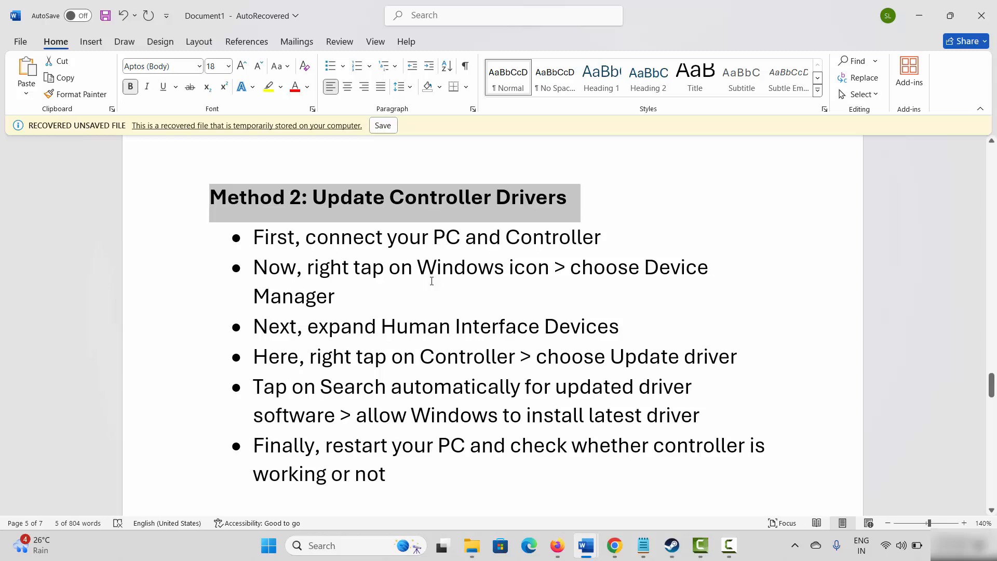
Step: Highlight the Method 3 heading, and open the Controller properties of DRAGON BALL GEKISHIN SQUADRA in Steam
scroll(445, 277, down, 6)
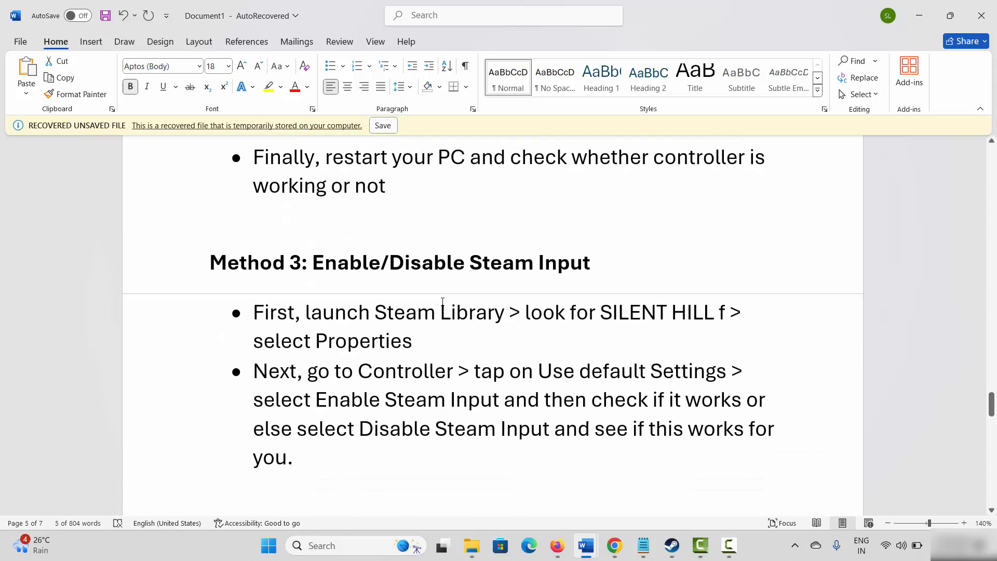
click(154, 258)
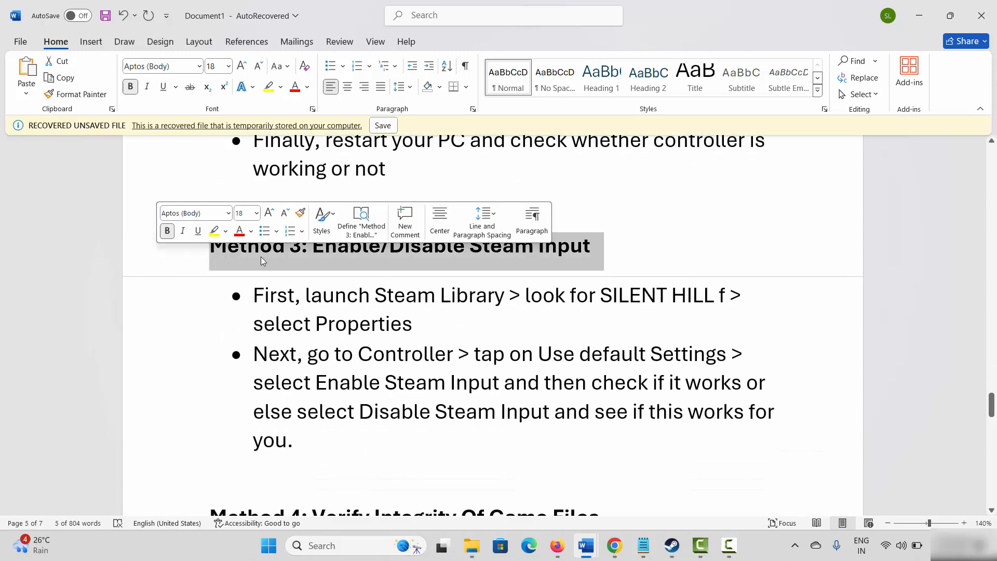
click(681, 556)
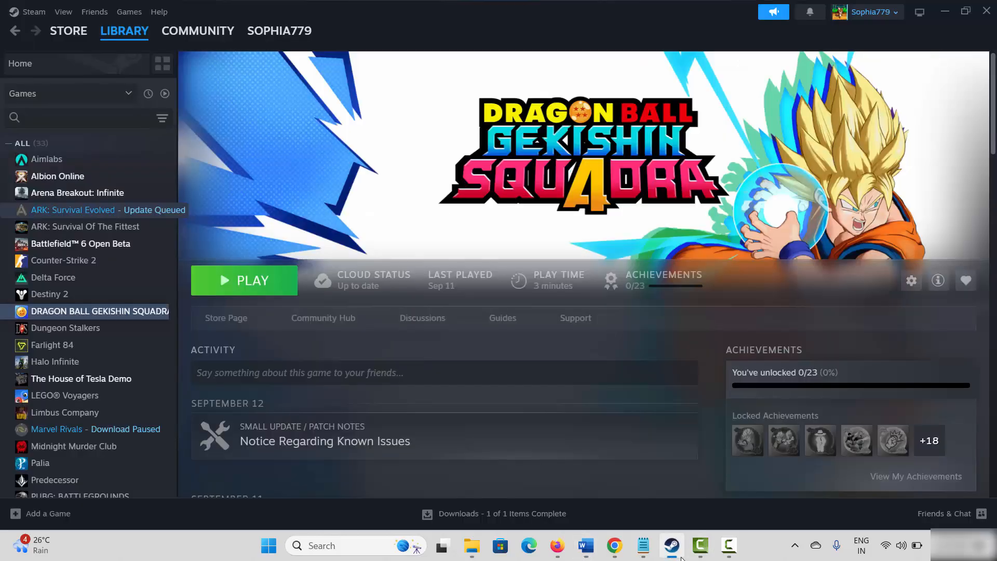
right_click(87, 311)
click(128, 409)
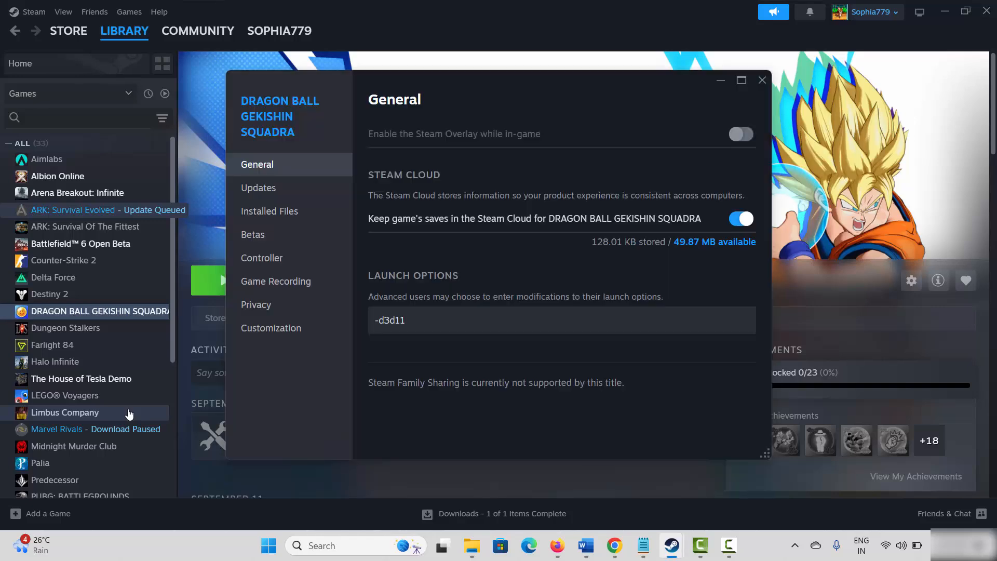
click(285, 262)
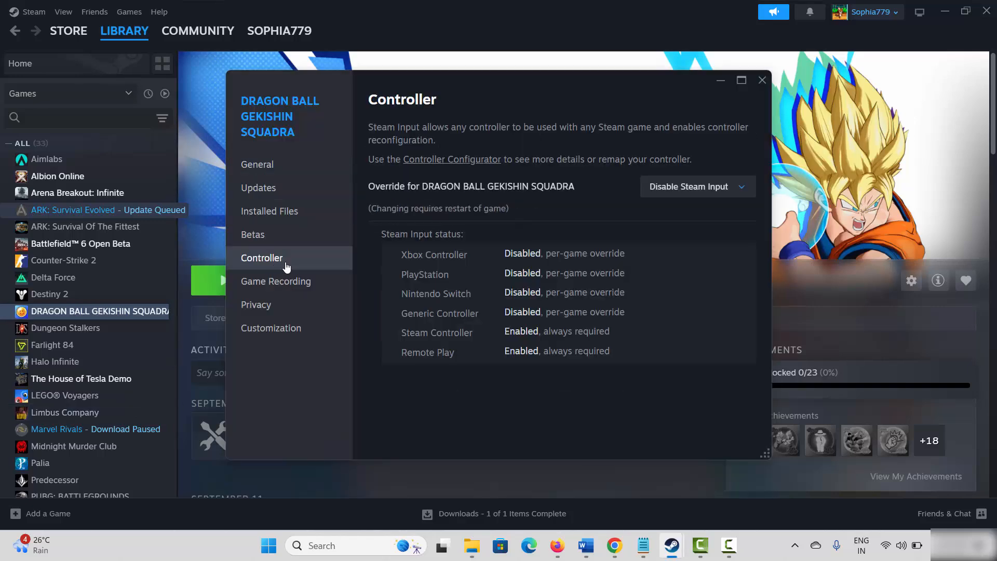
Step: Set the game's controller override to Enable Steam Input, return it to Disable Steam Input, and close the properties
click(721, 186)
click(698, 271)
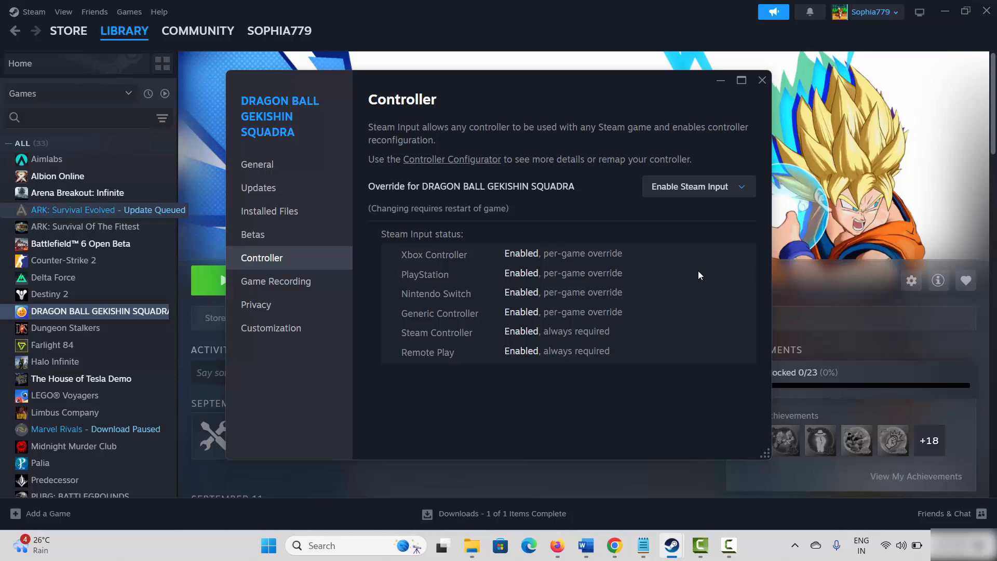
click(734, 191)
click(719, 223)
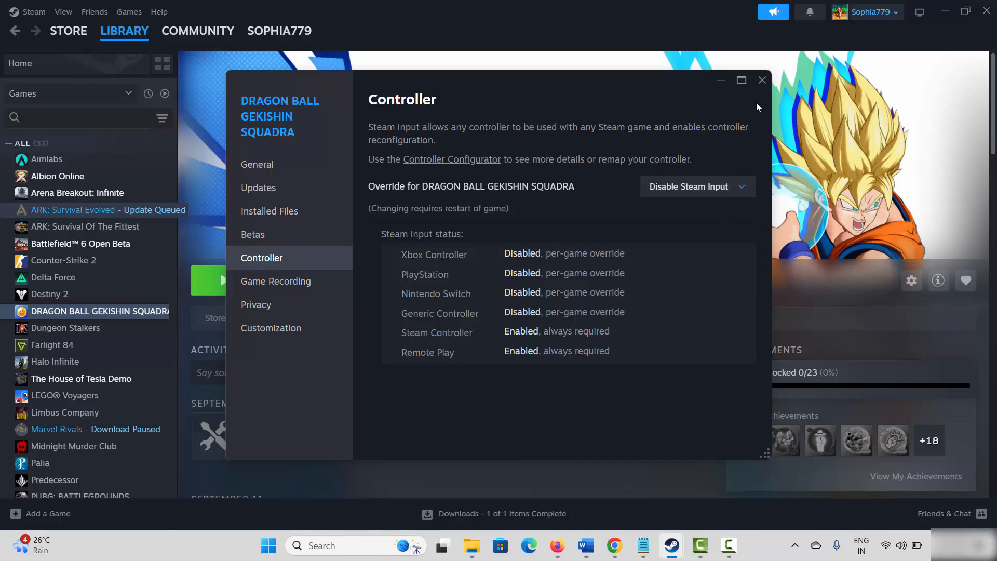
click(761, 79)
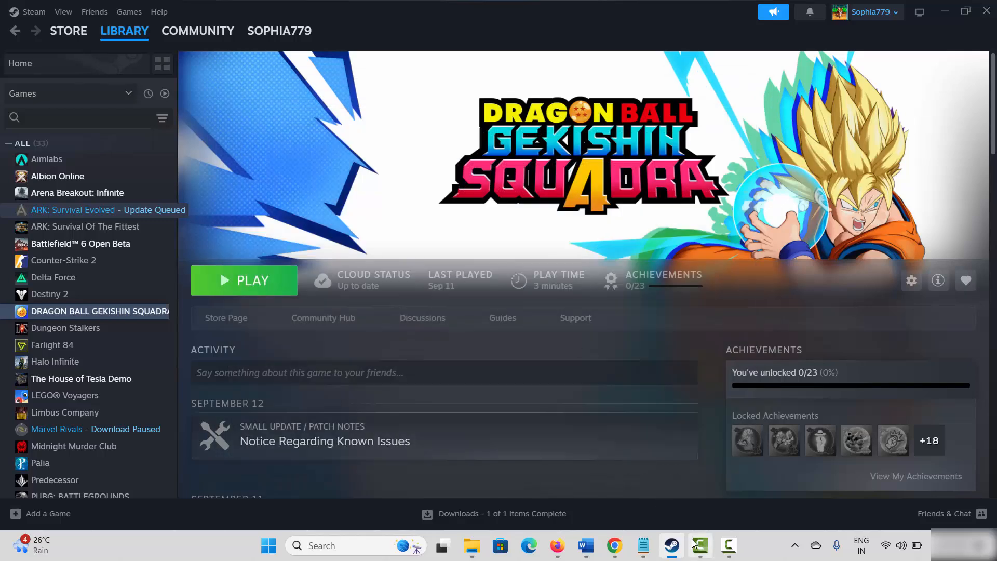
Step: Return to the Word document and highlight the Method 4: Verify Integrity Of Game Files heading
click(672, 545)
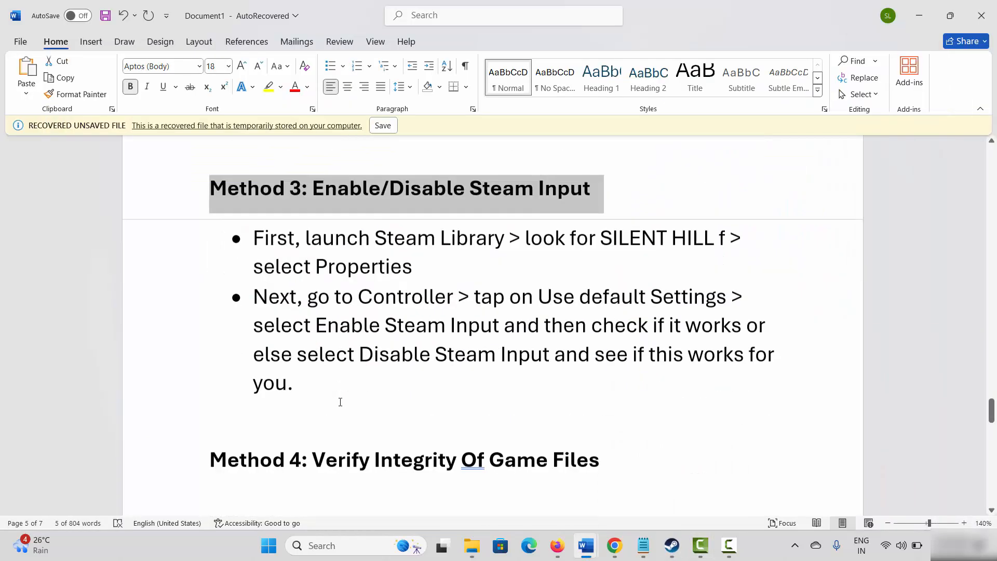
scroll(340, 402, down, 2)
click(166, 387)
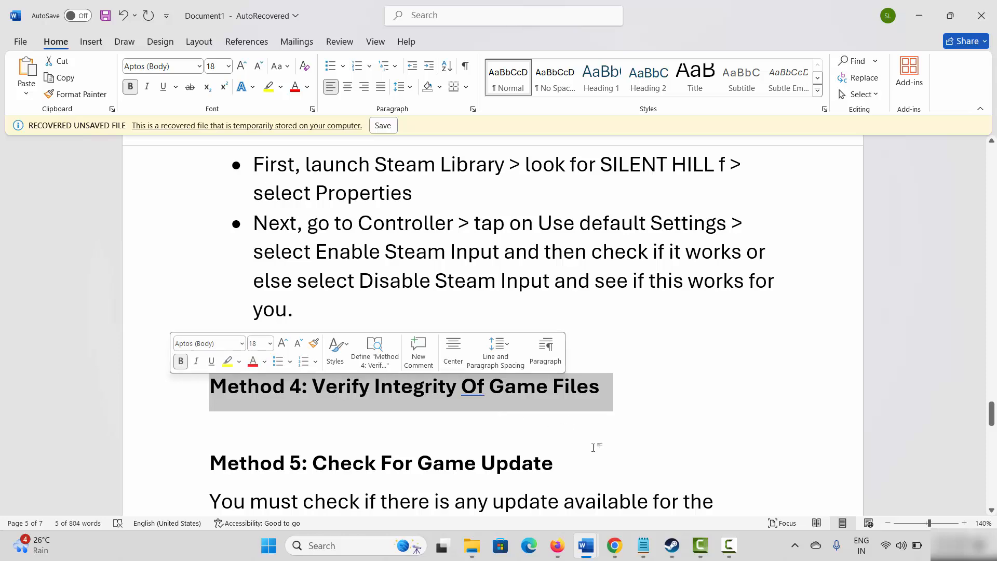
Step: Switch to Steam and view the file verification option in DRAGON BALL GEKISHIN SQUADRA's Installed Files properties, closing them when done
key(alt+Tab)
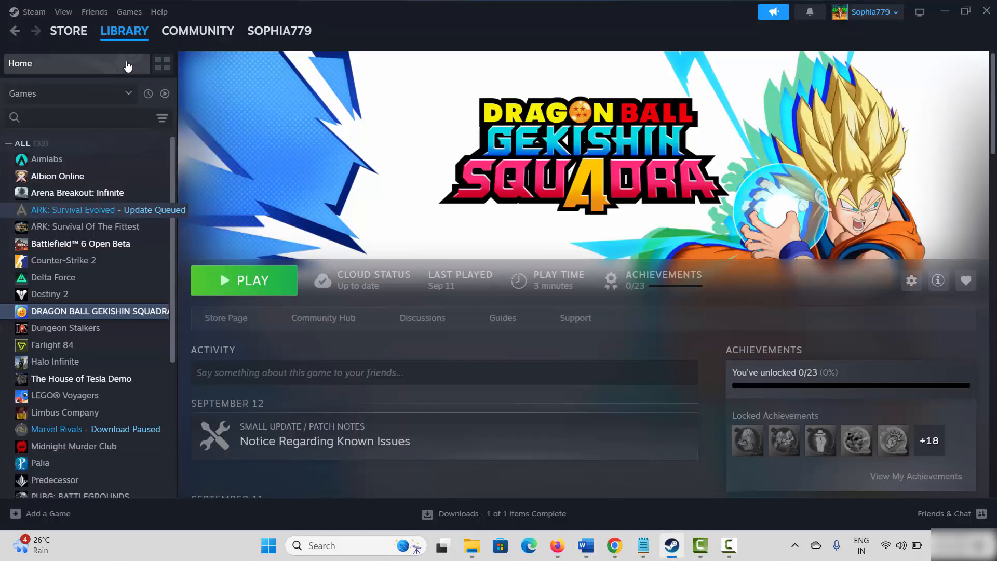
mouse_move(125, 38)
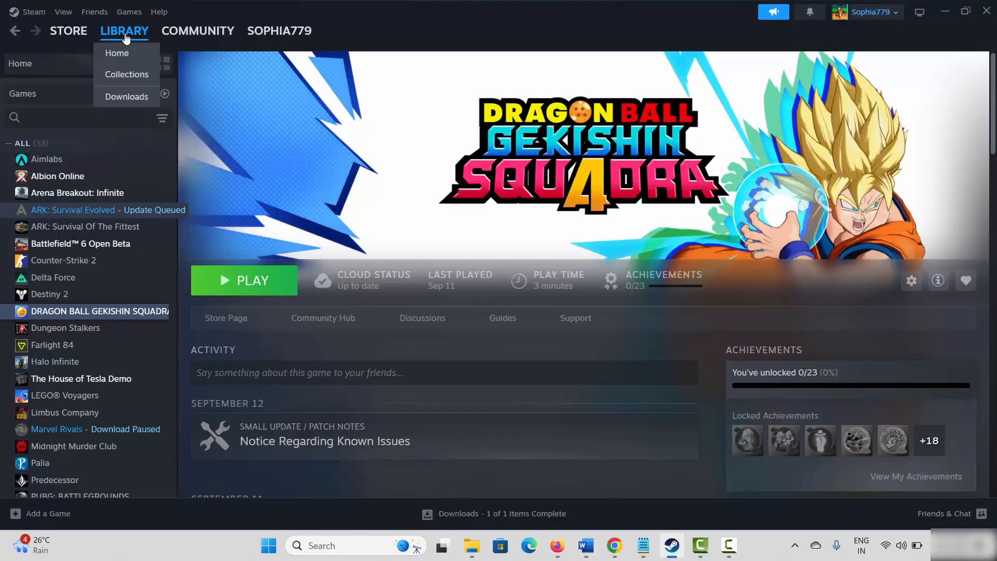
right_click(100, 309)
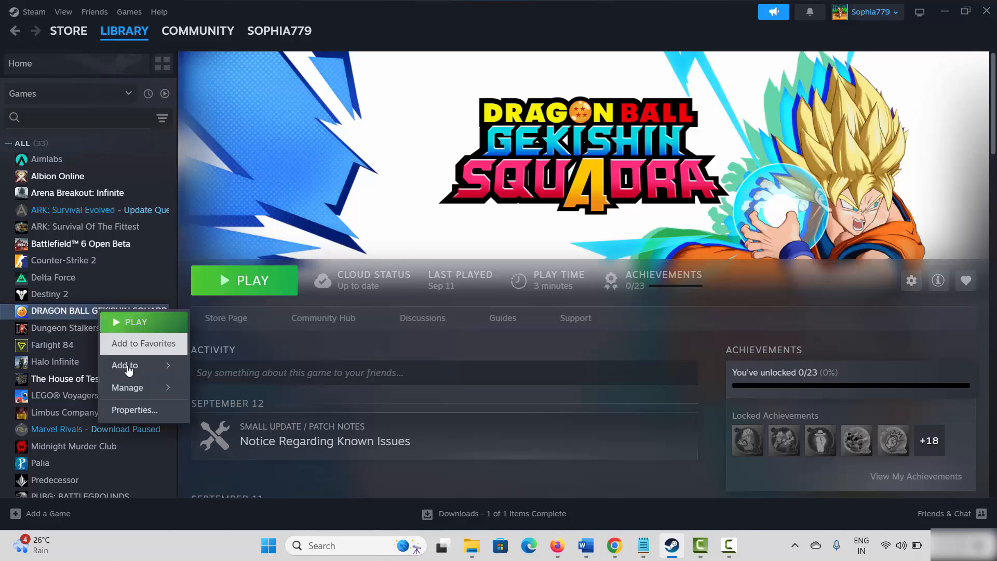
click(145, 413)
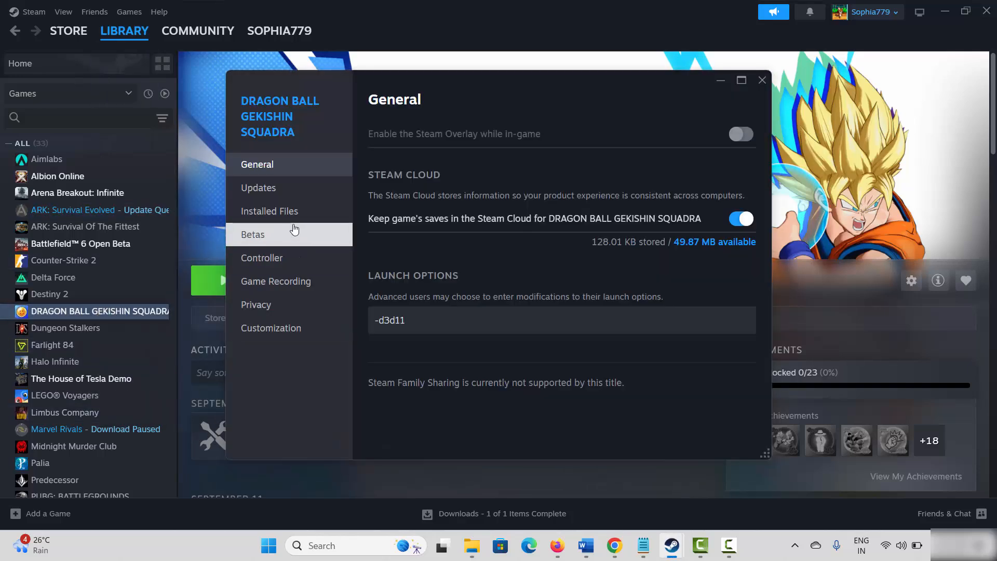
click(289, 215)
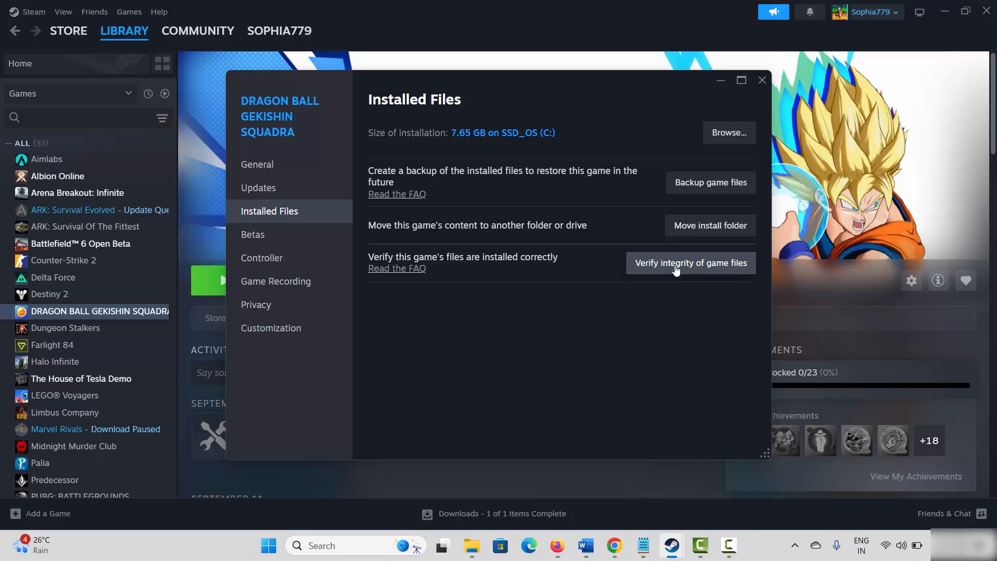
click(762, 80)
Step: Return to the Word document and highlight the Method 5: Check For Game Update heading
click(671, 545)
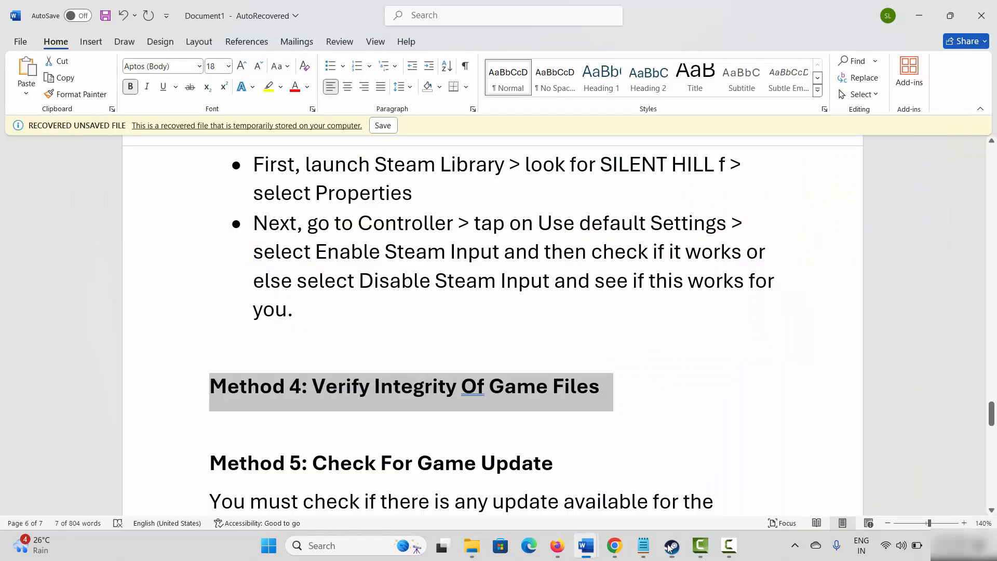
scroll(275, 391, down, 3)
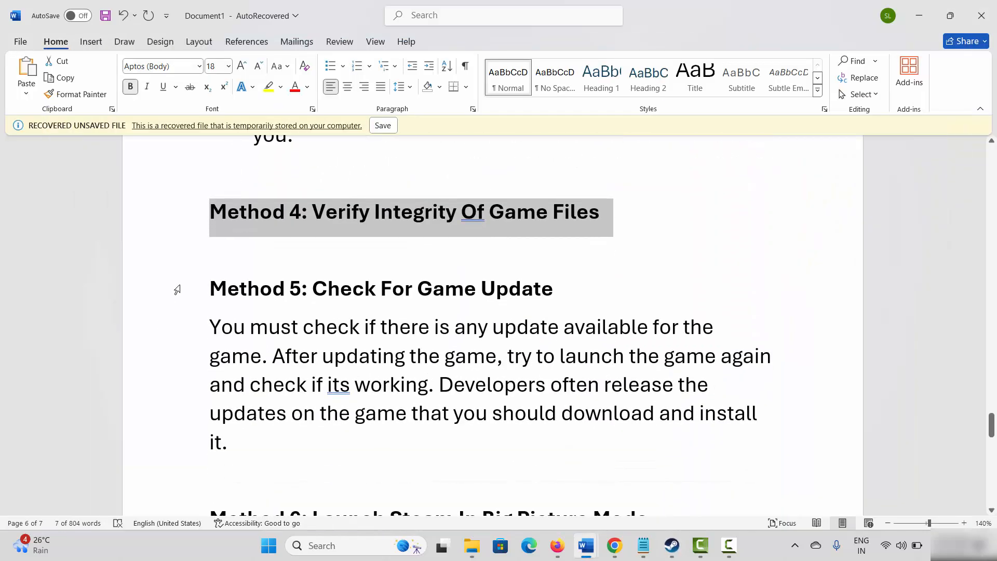
click(177, 289)
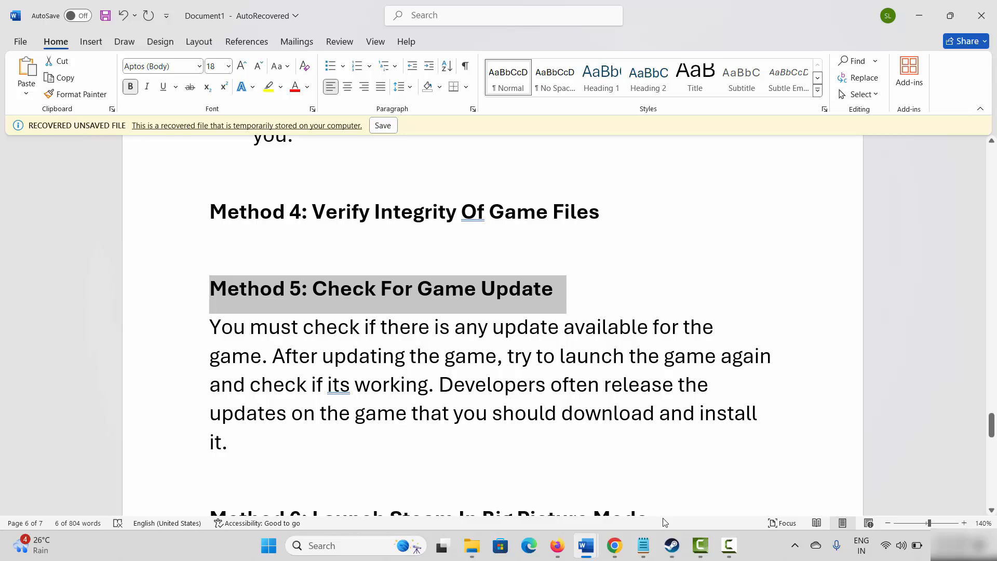
Step: Switch to Steam and check the library page of ARK: Survival Evolved for its update option, returning to DRAGON BALL GEKISHIN SQUADRA
click(672, 545)
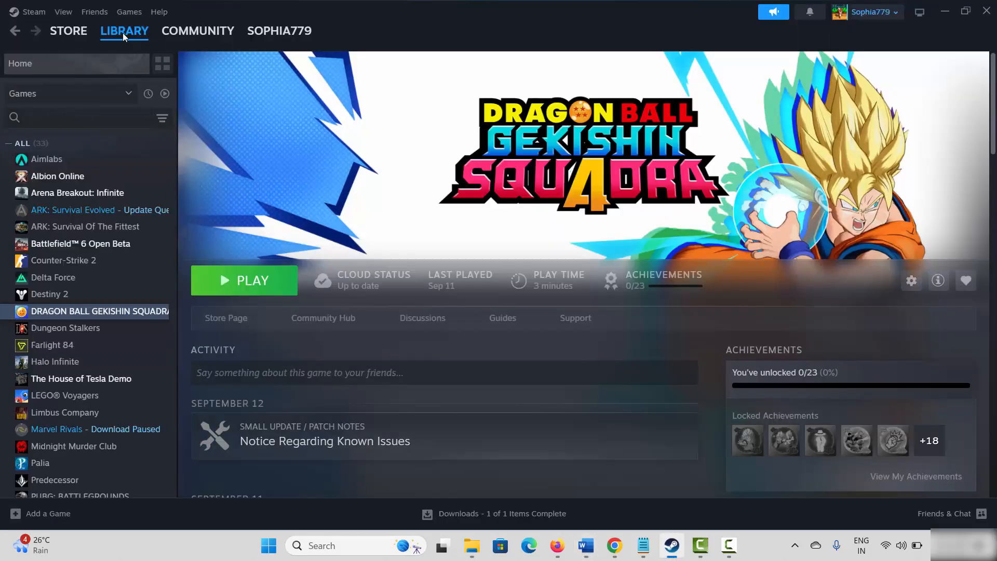
mouse_move(121, 38)
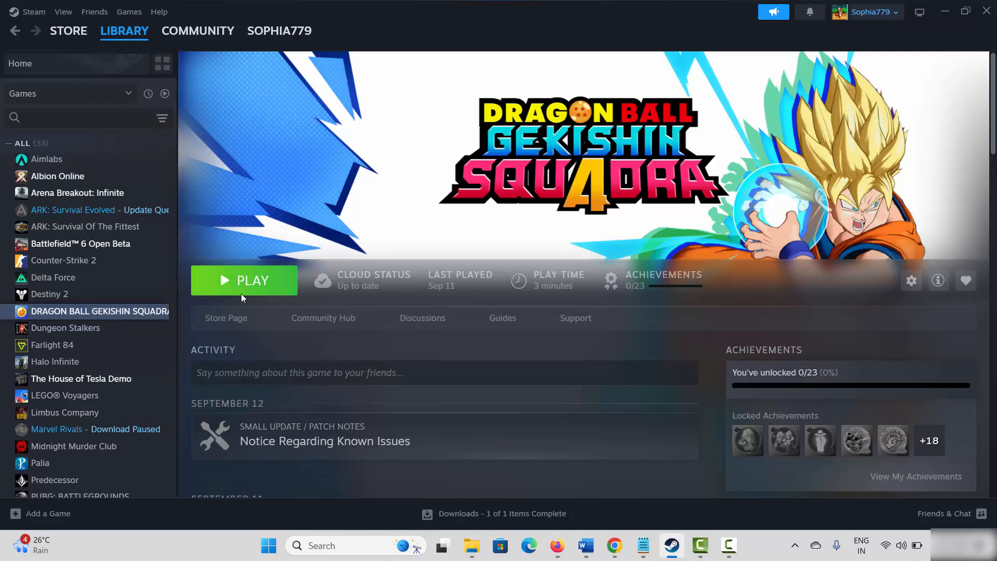
click(78, 210)
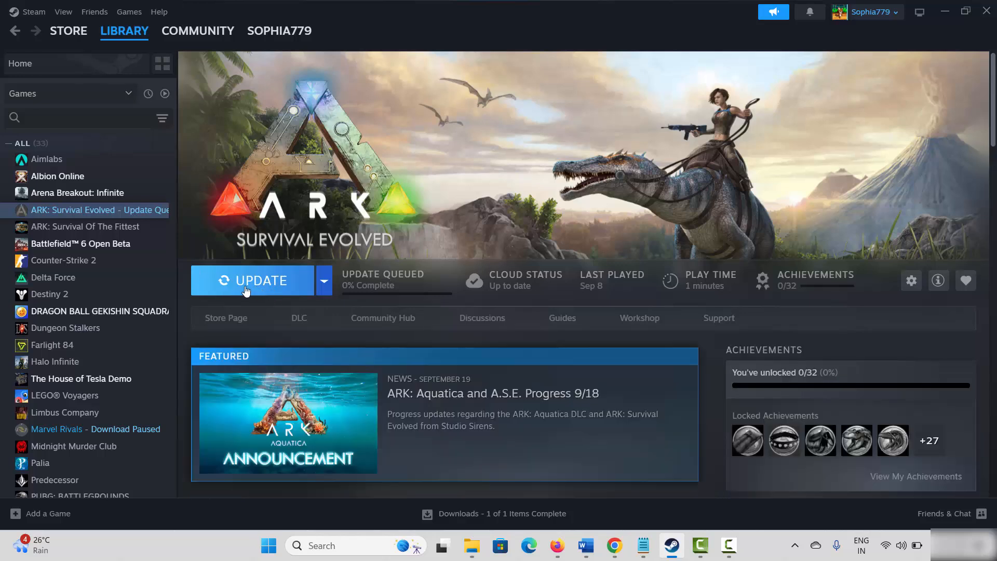
click(98, 311)
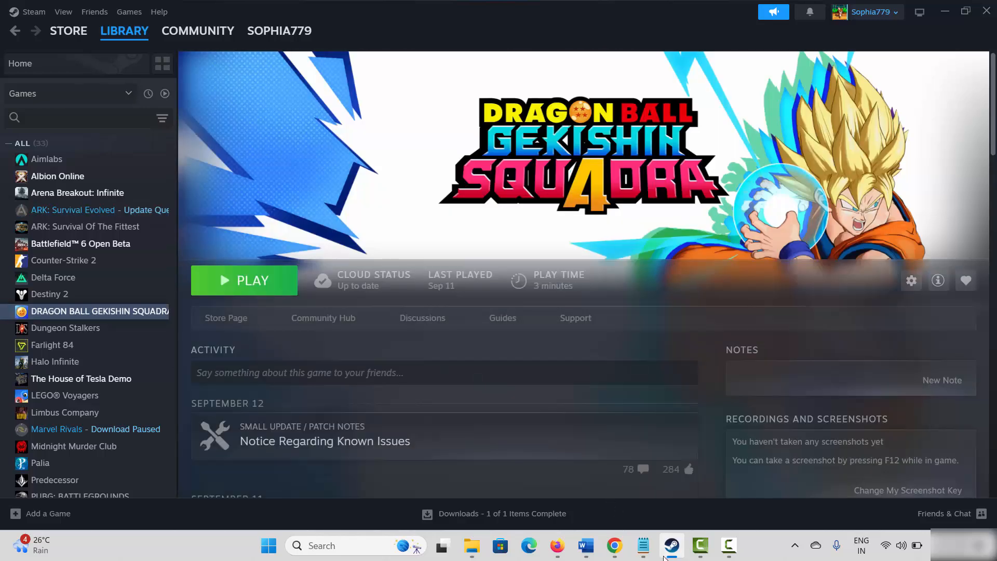
Step: Return to the Word document and highlight the Method 6: Launch Steam In Big Picture Mode heading
click(673, 555)
scroll(422, 416, down, 3)
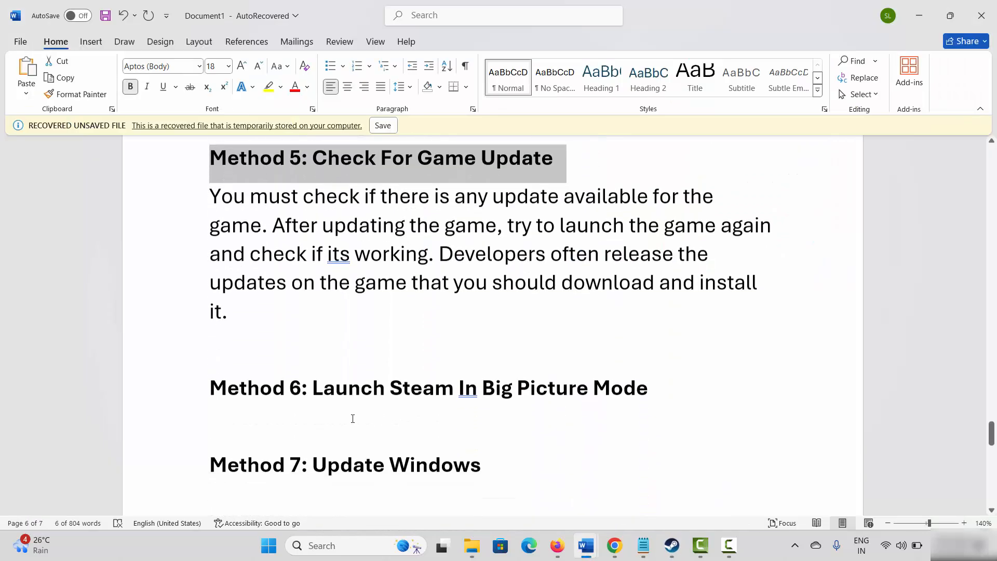
click(194, 388)
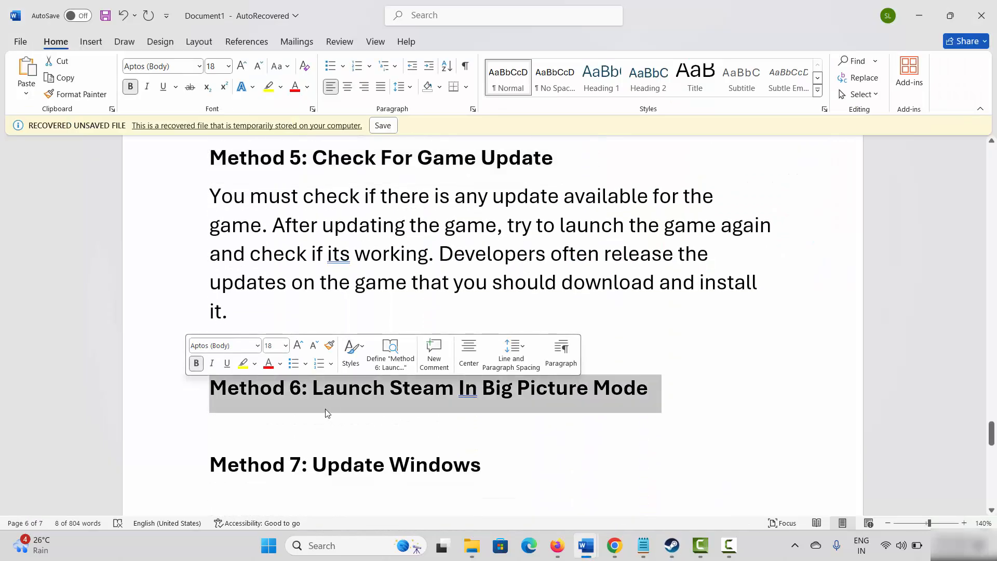
scroll(363, 412, down, 1)
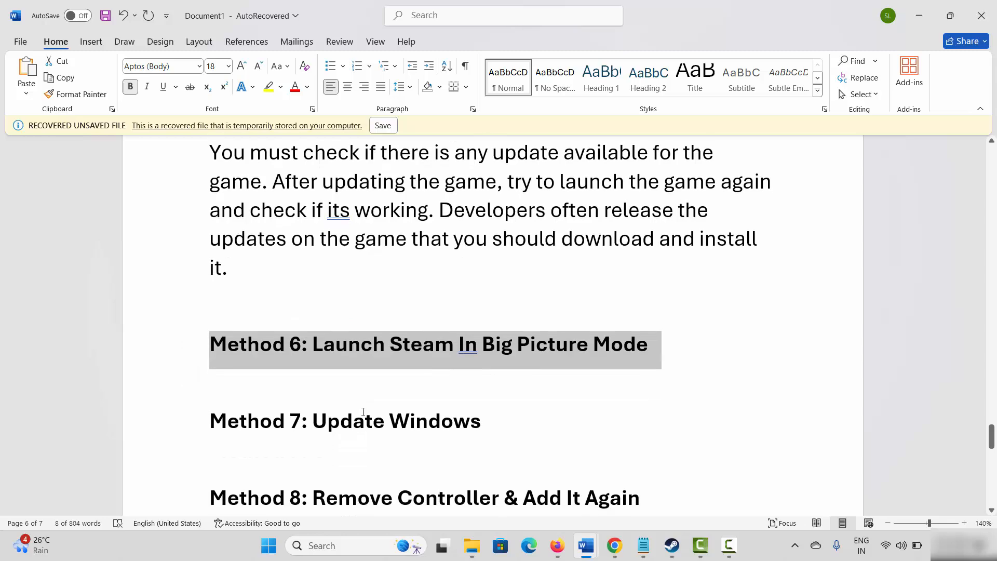
Step: Switch to Steam and launch Big Picture Mode, looking through the news and recently updated games on its home page
click(675, 548)
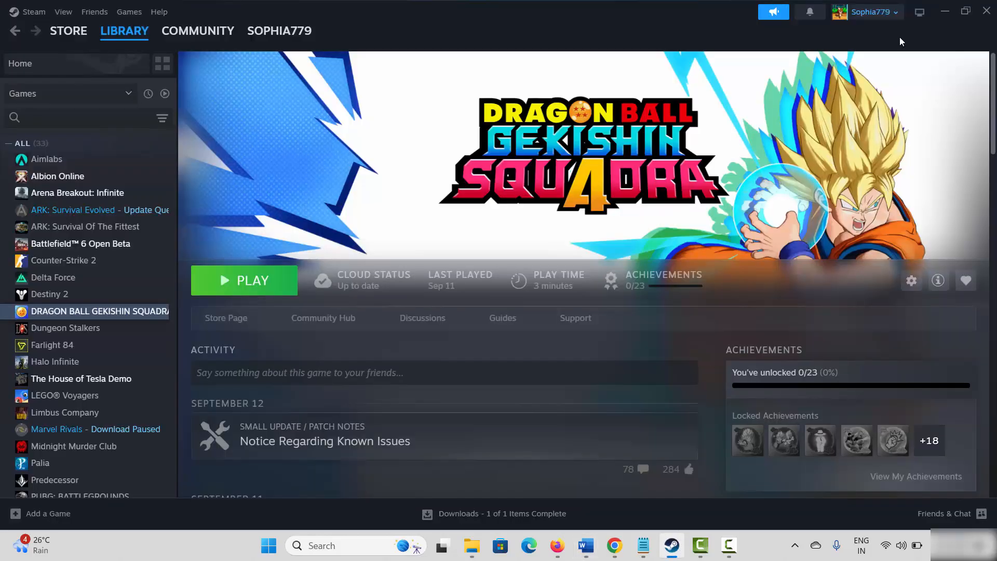
click(920, 12)
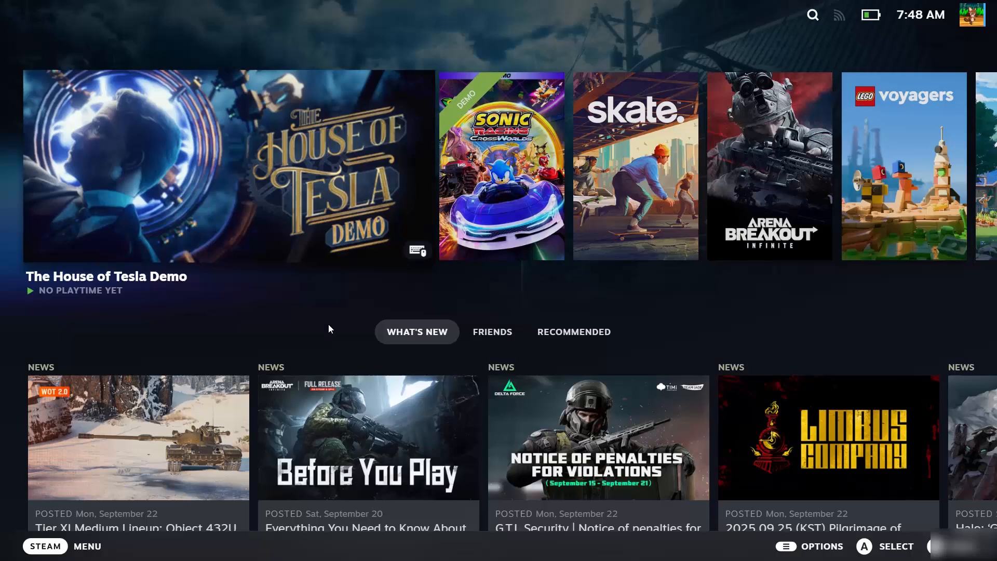
scroll(322, 327, down, 2)
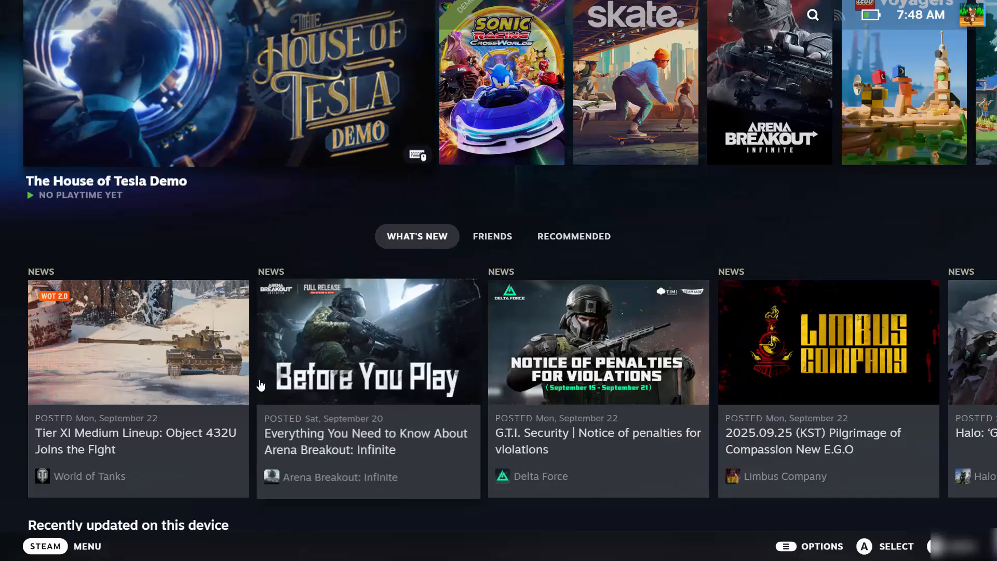
scroll(263, 385, down, 1)
scroll(285, 373, down, 3)
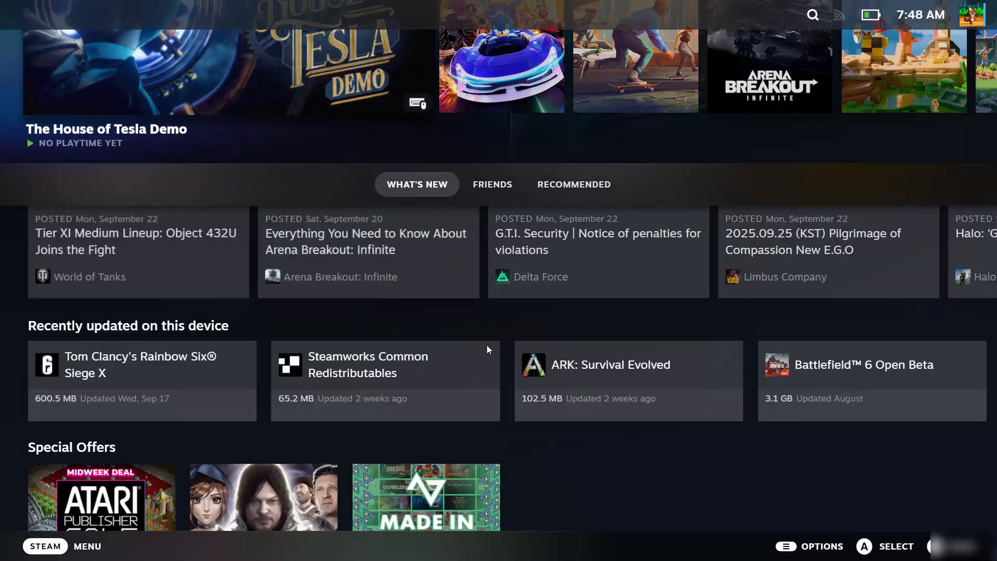
scroll(365, 343, up, 3)
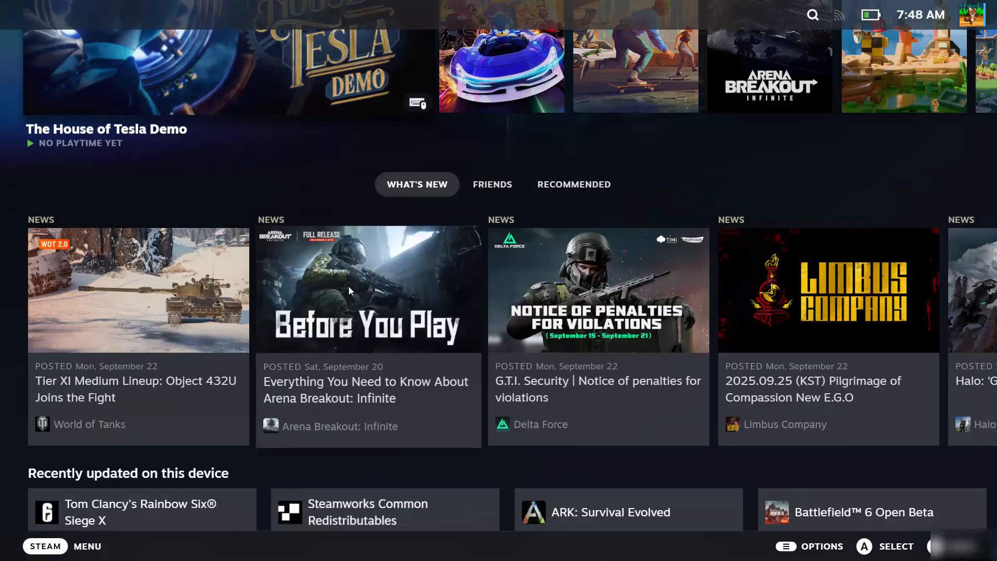
scroll(372, 173, up, 3)
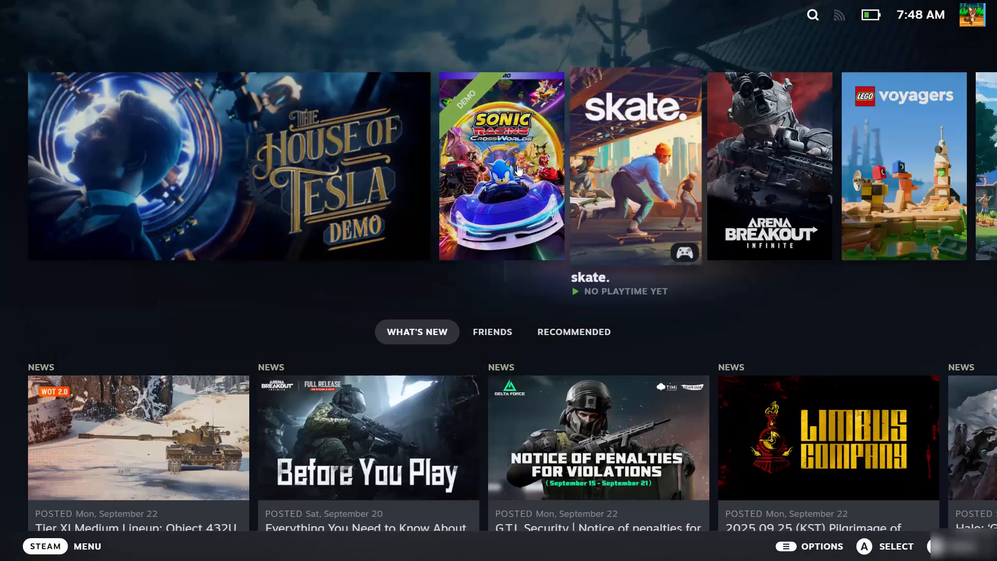
Step: Open the Sonic Racing: CrossWorlds demo page and exit Big Picture Mode
click(504, 166)
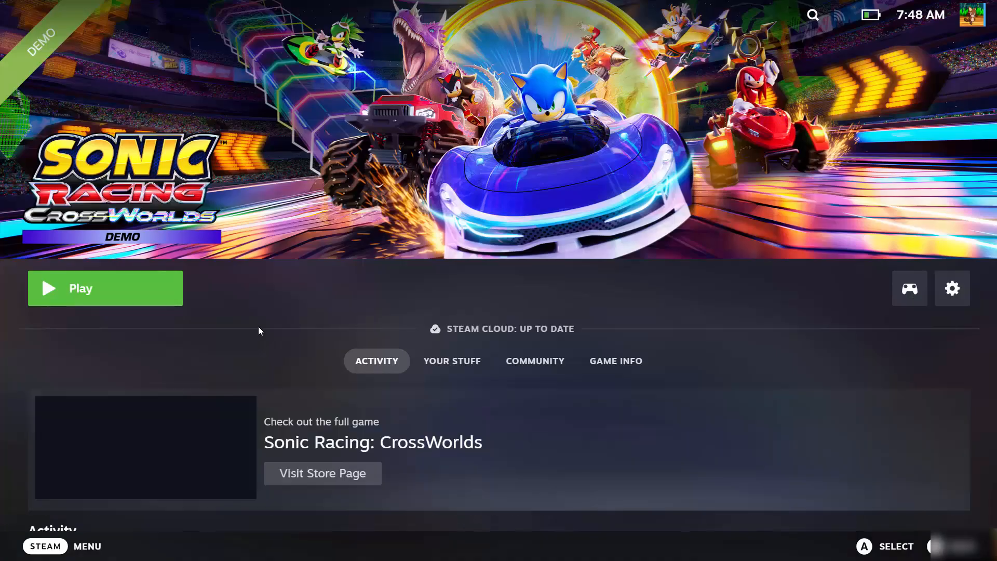
click(46, 551)
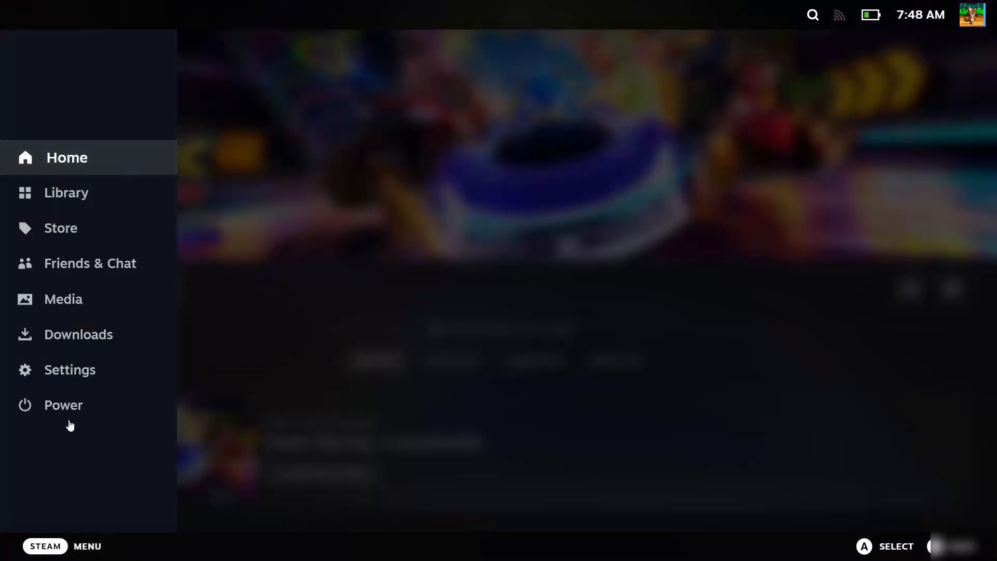
key(Return)
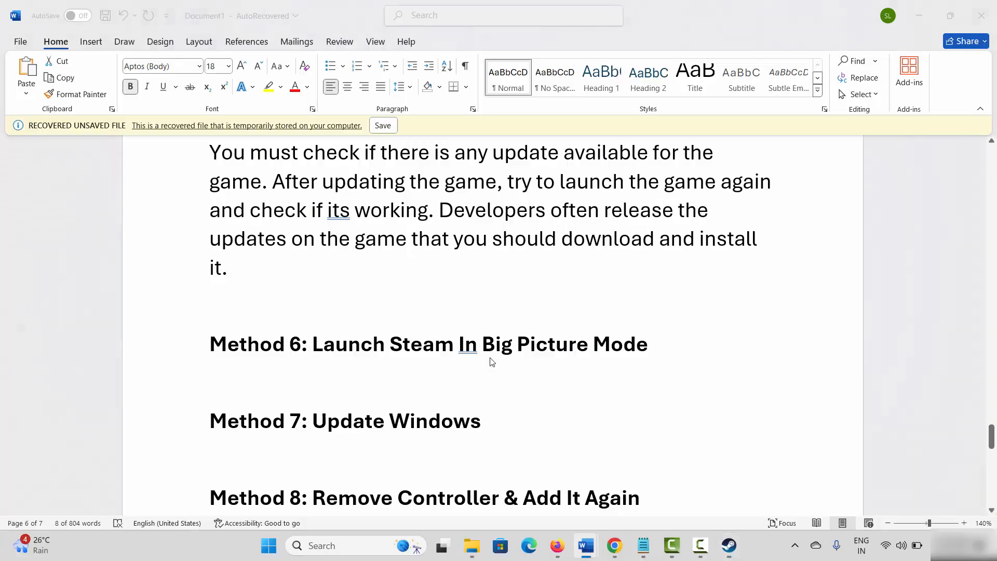
Step: Return to the Word document and highlight the Method 6 heading, followed by the Method 7: Update Windows heading
triple_click(489, 348)
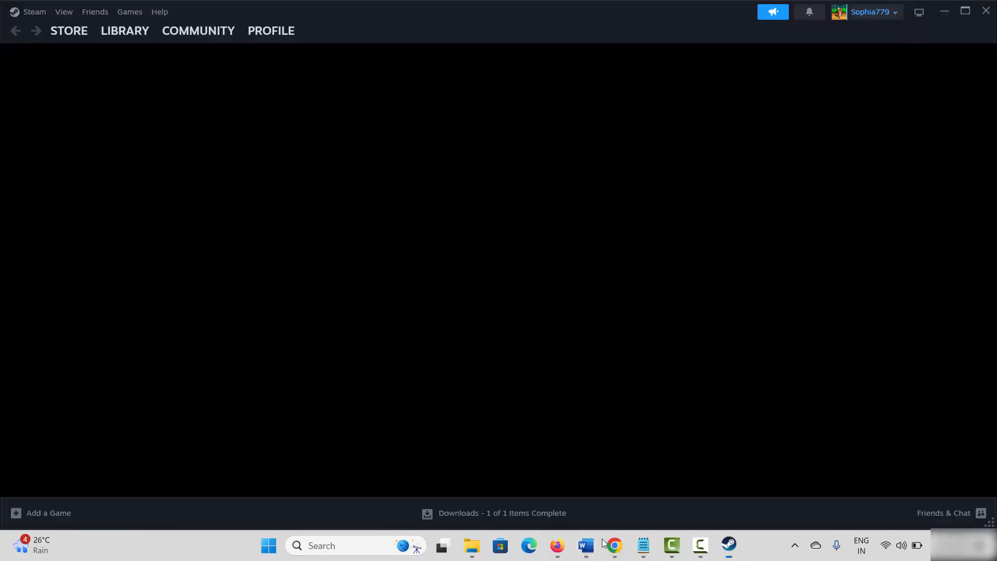
mouse_move(602, 543)
click(584, 475)
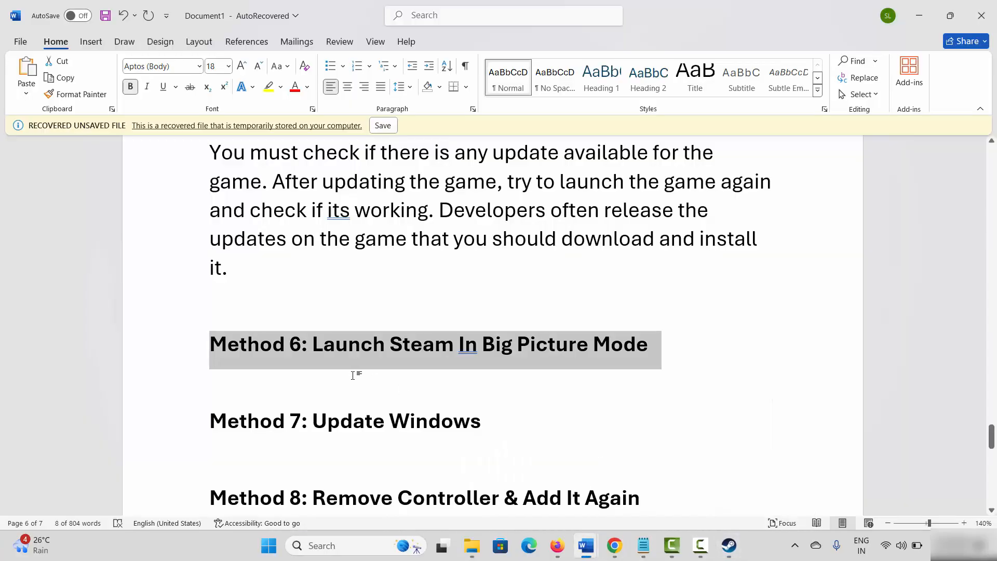
scroll(357, 374, down, 3)
click(159, 346)
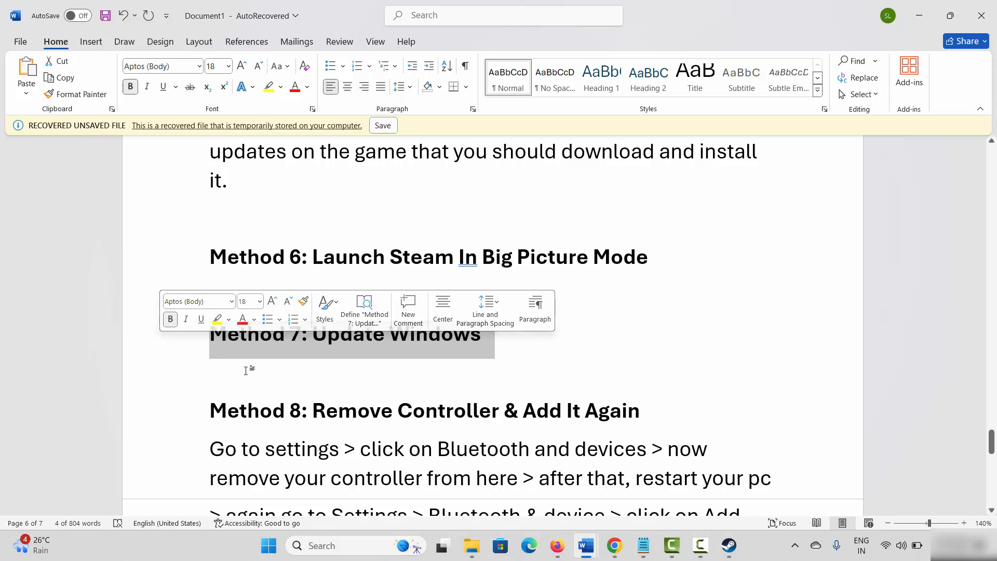
Step: Open the Windows Update settings, check for updates, and close Settings
click(325, 546)
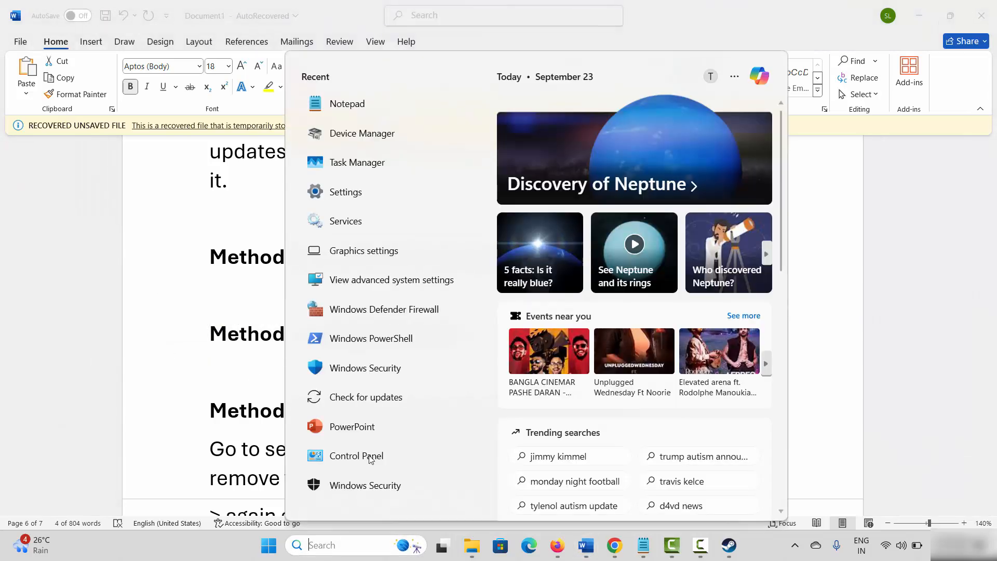
click(362, 399)
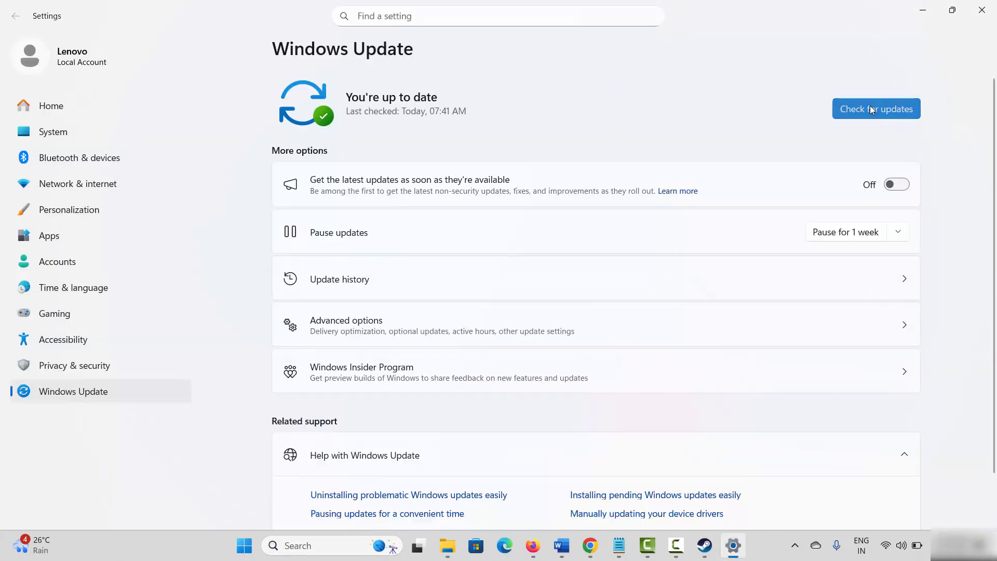
click(870, 107)
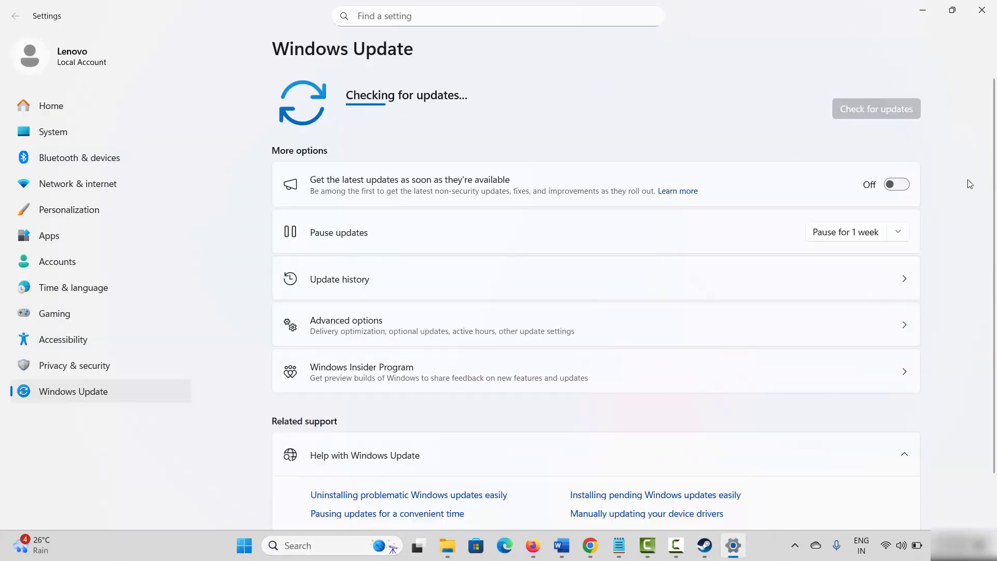
click(981, 10)
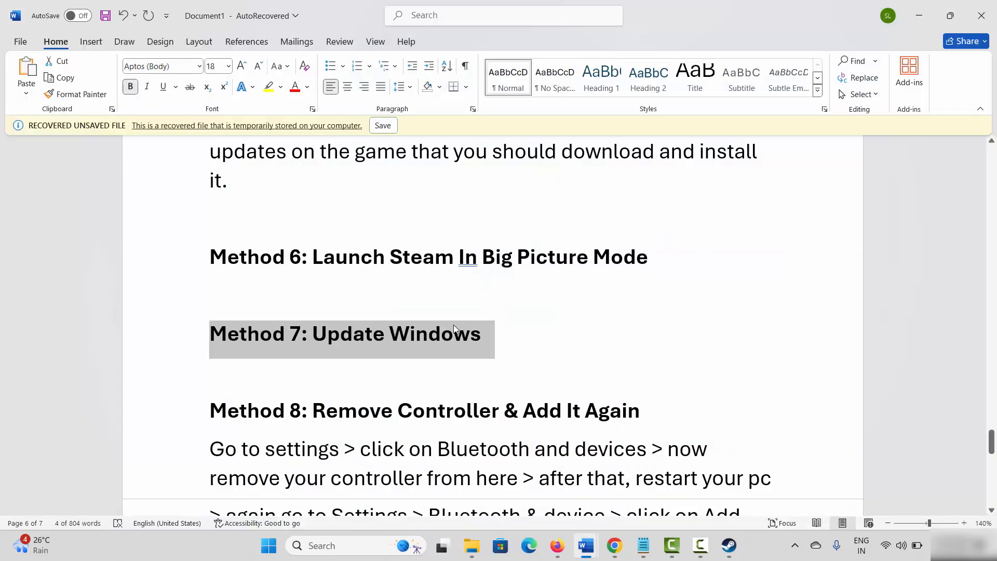
Step: Highlight the Method 8: Remove Controller & Add It Again heading, followed by "Bluetooth and devices" and "your controller from" in its instructions
scroll(423, 338, down, 1)
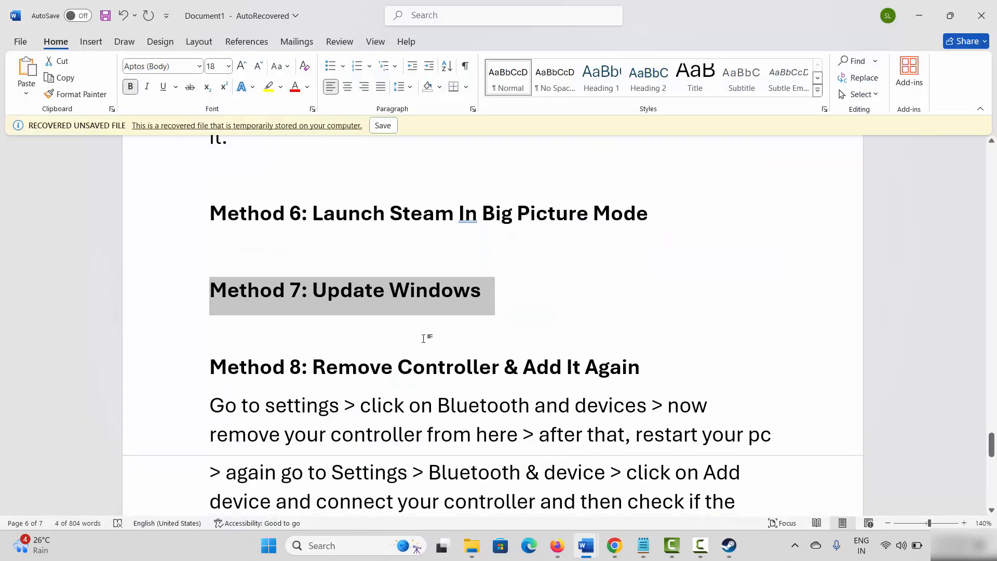
scroll(424, 335, down, 1)
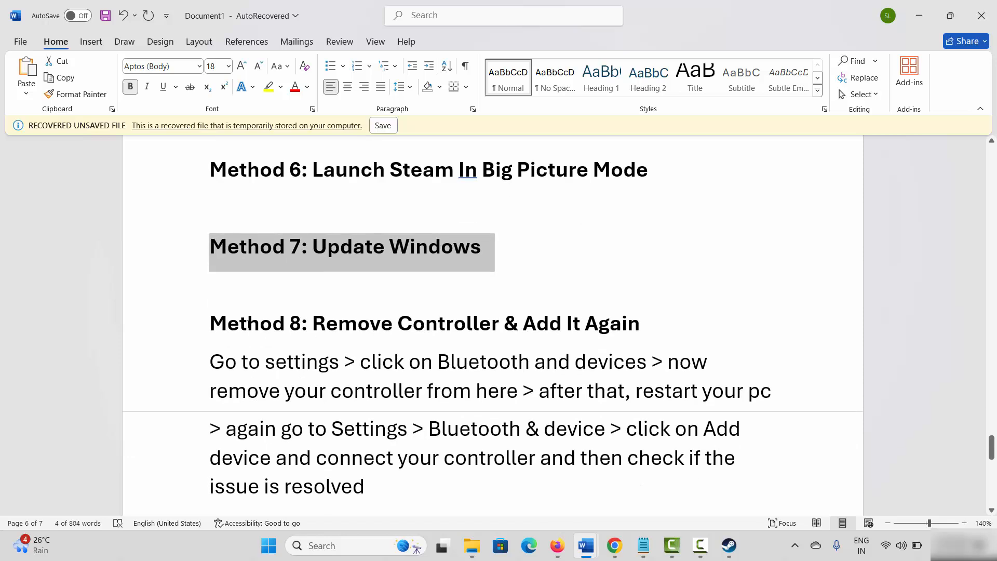
click(162, 330)
scroll(428, 384, down, 2)
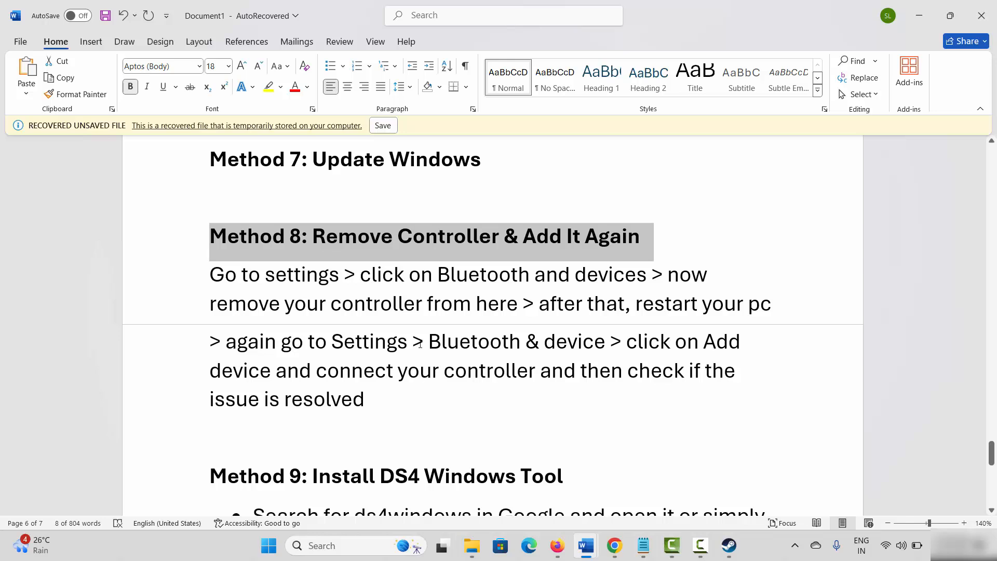
drag(445, 280, 581, 275)
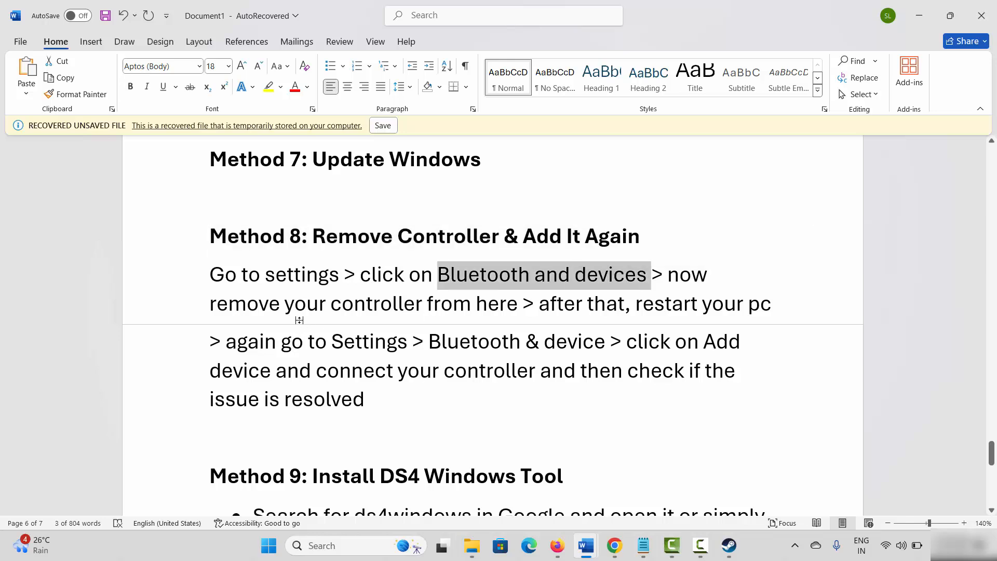
drag(286, 304, 434, 308)
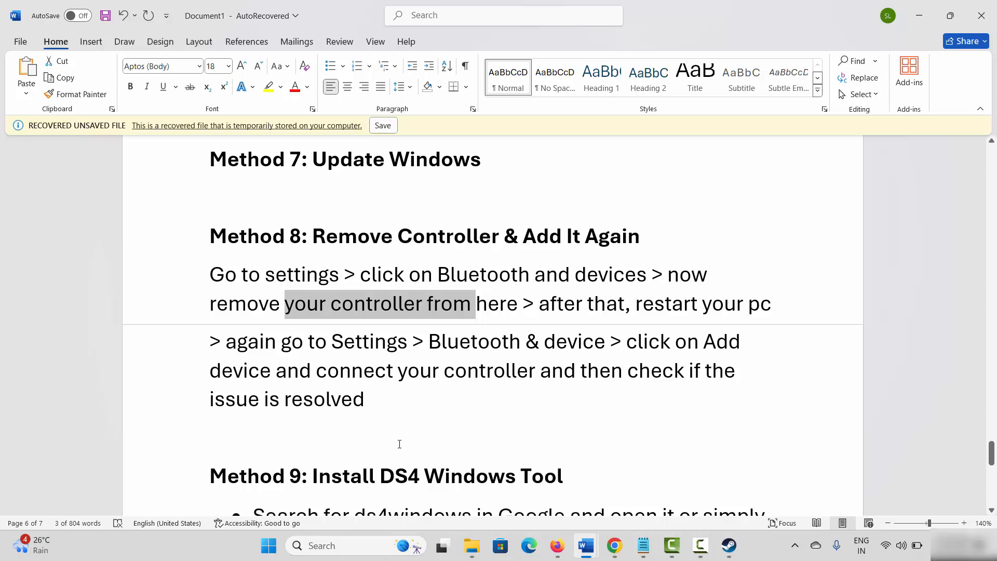
Step: Open the Bluetooth & devices page in Windows Settings and view the device removal option for Airdopes 161, dismissing it without removing the device
click(341, 546)
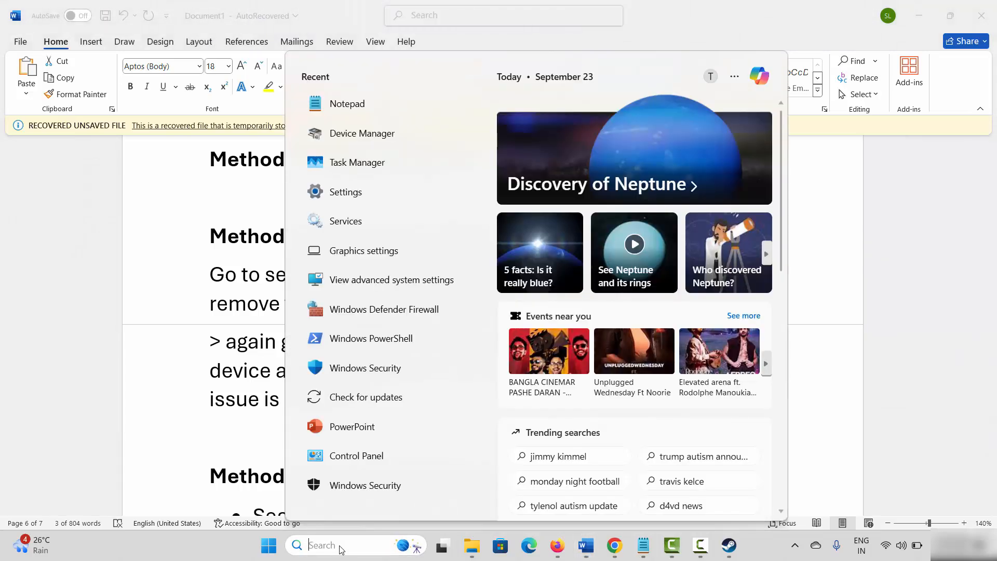
click(357, 196)
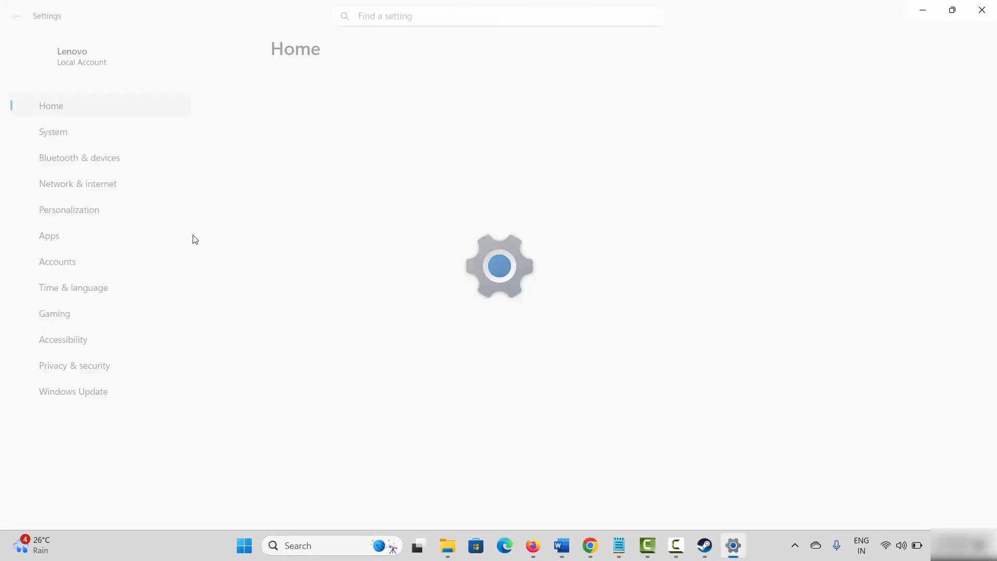
click(73, 161)
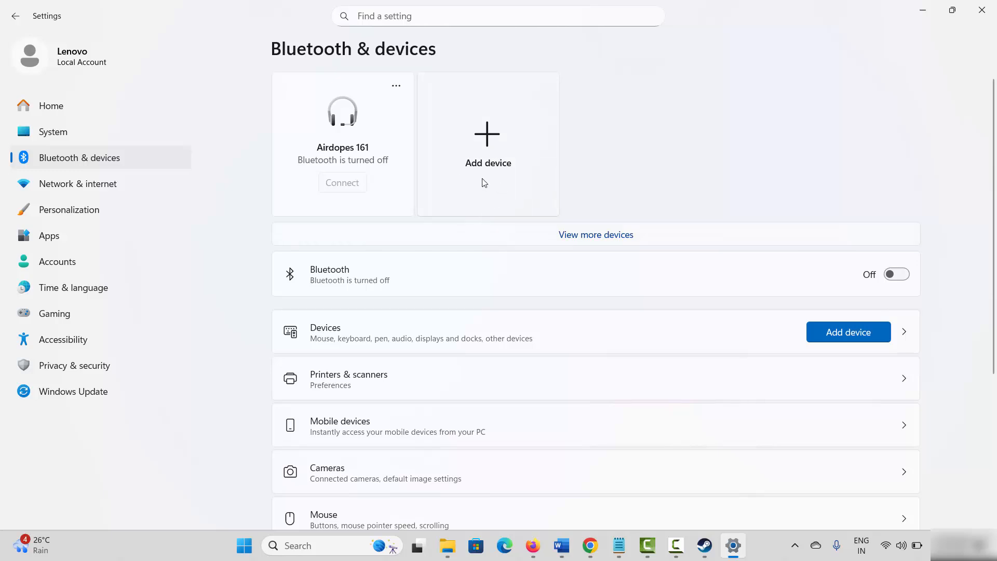
click(396, 86)
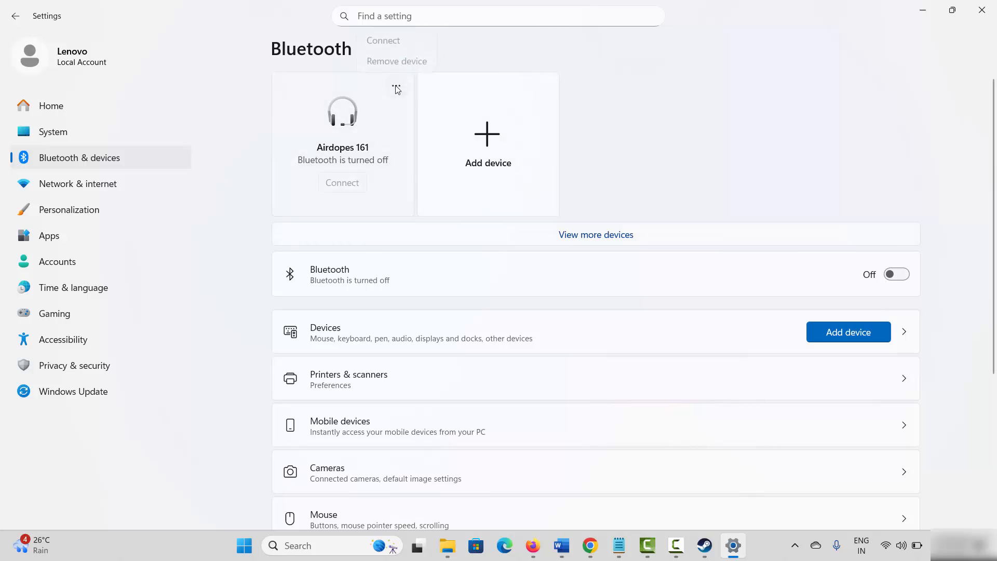
click(596, 154)
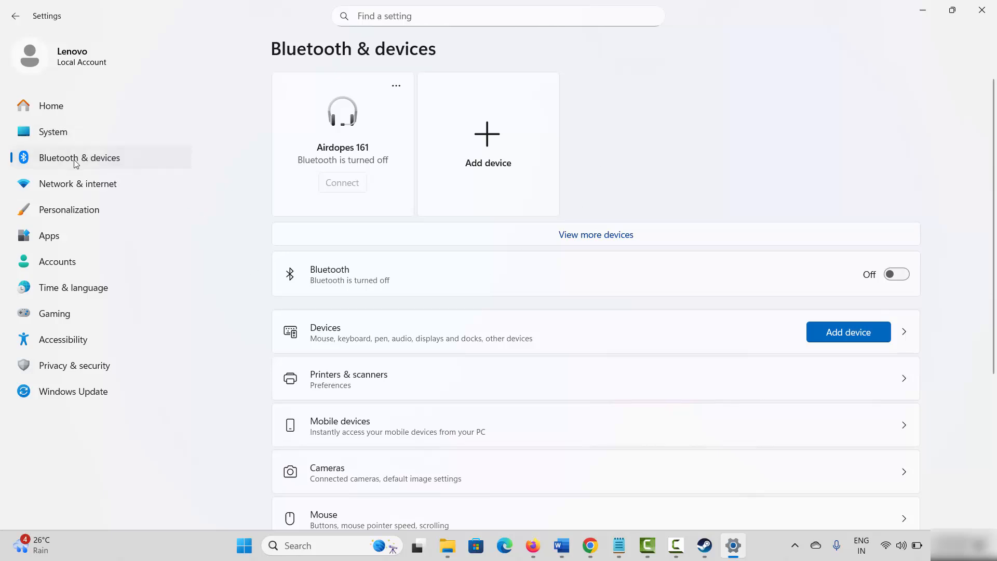
Step: View the device types offered for adding a new device, closing the dialog and Settings without adding one
click(488, 142)
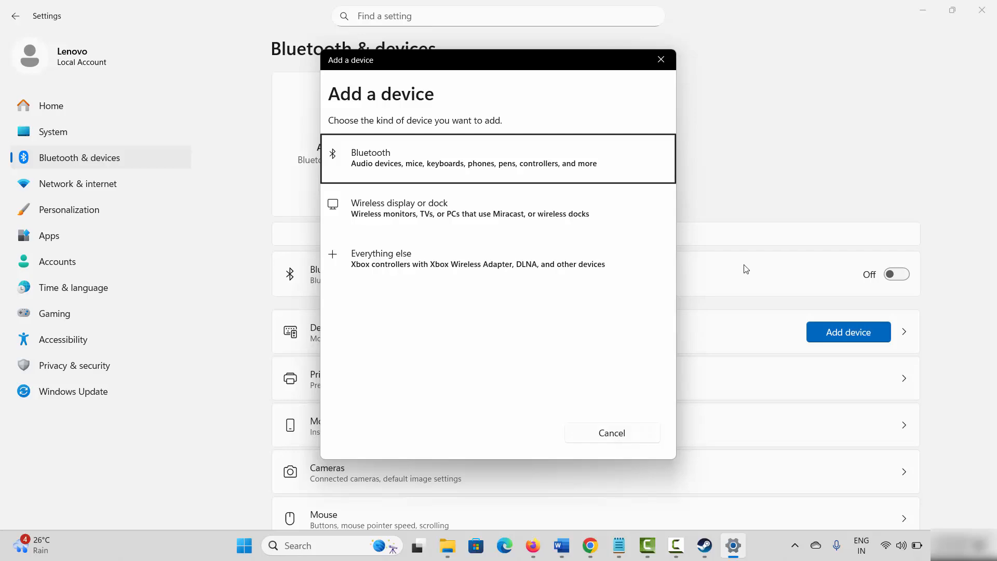
click(661, 59)
click(982, 10)
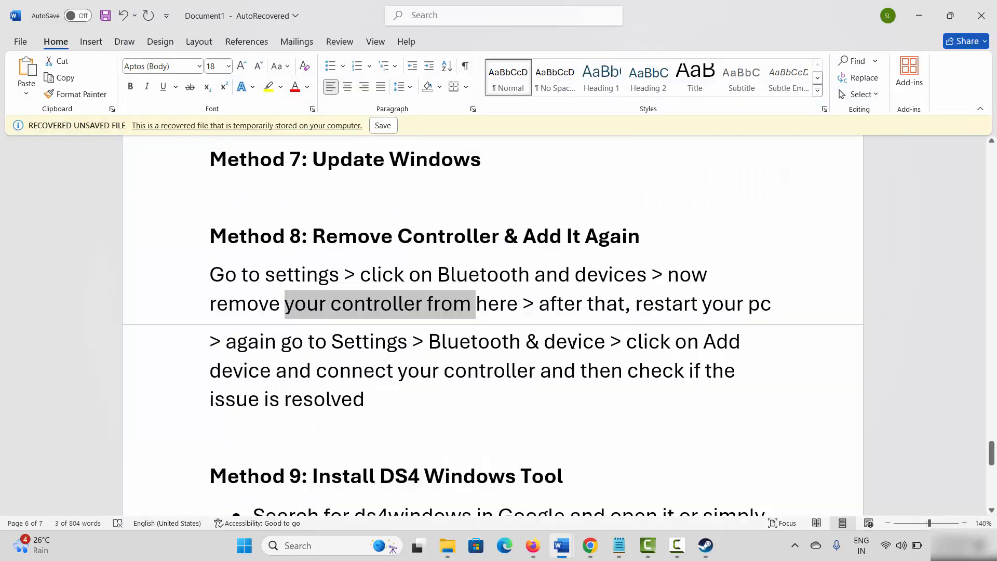
scroll(489, 361, down, 3)
click(177, 309)
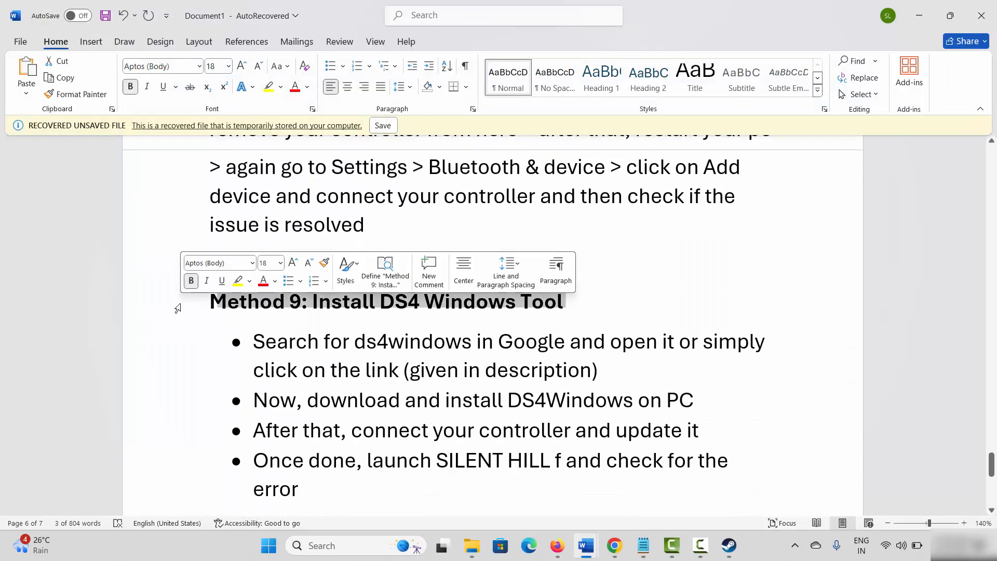
scroll(486, 460, down, 2)
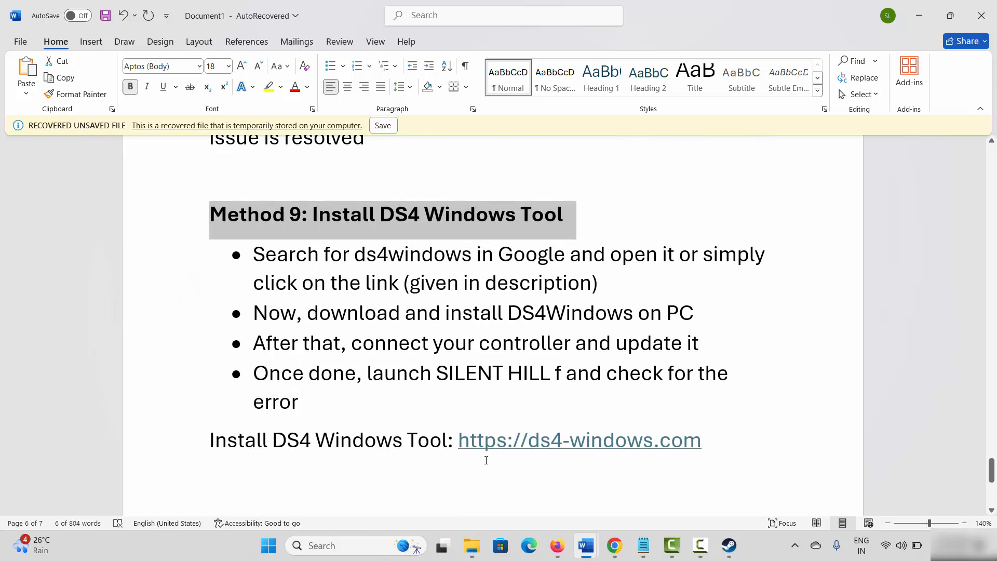
drag(459, 440, 692, 443)
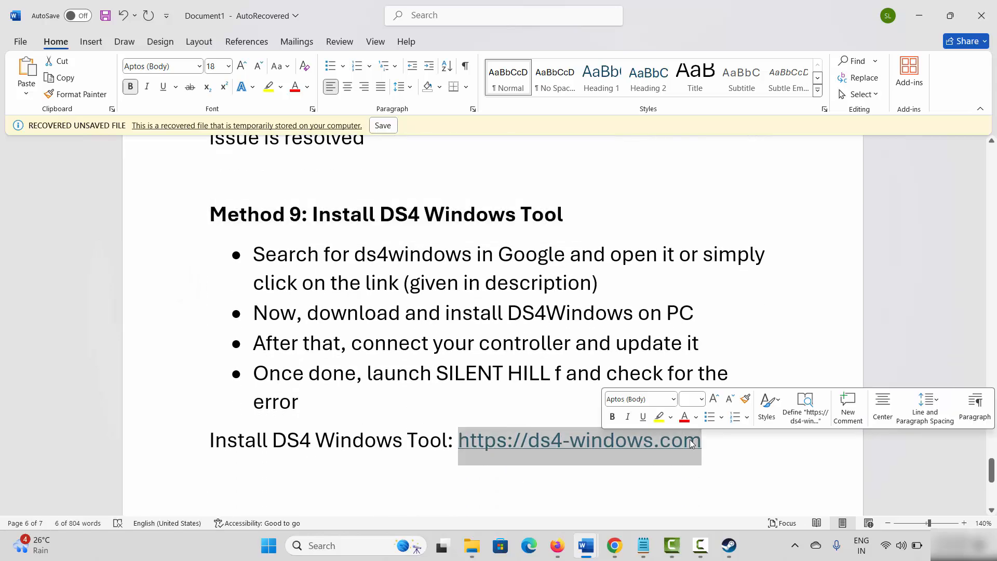
right_click(548, 444)
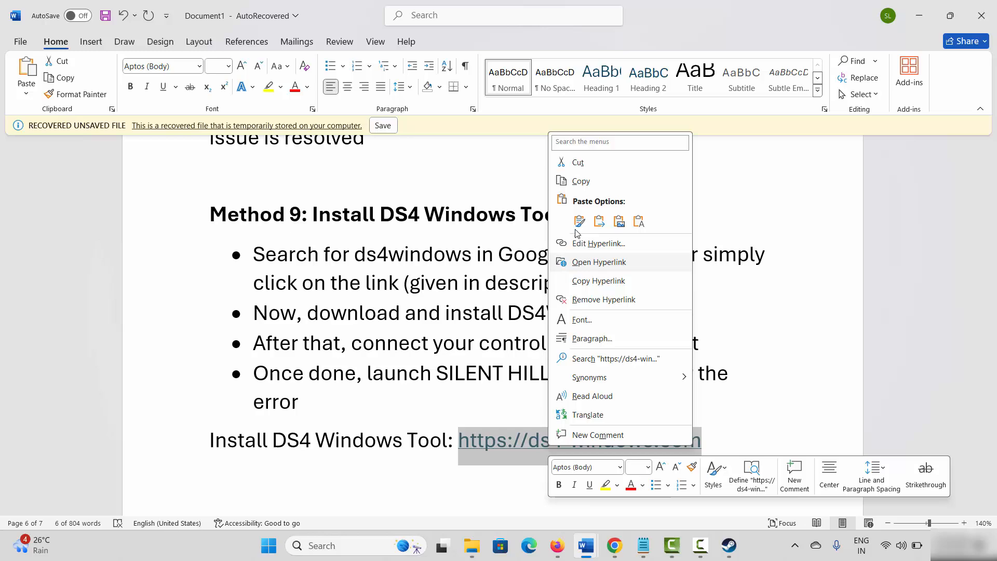
click(576, 183)
Step: Open the ds4-windows.com link in Chrome and look through the site's DS4Windows download page
ctrl+click(577, 441)
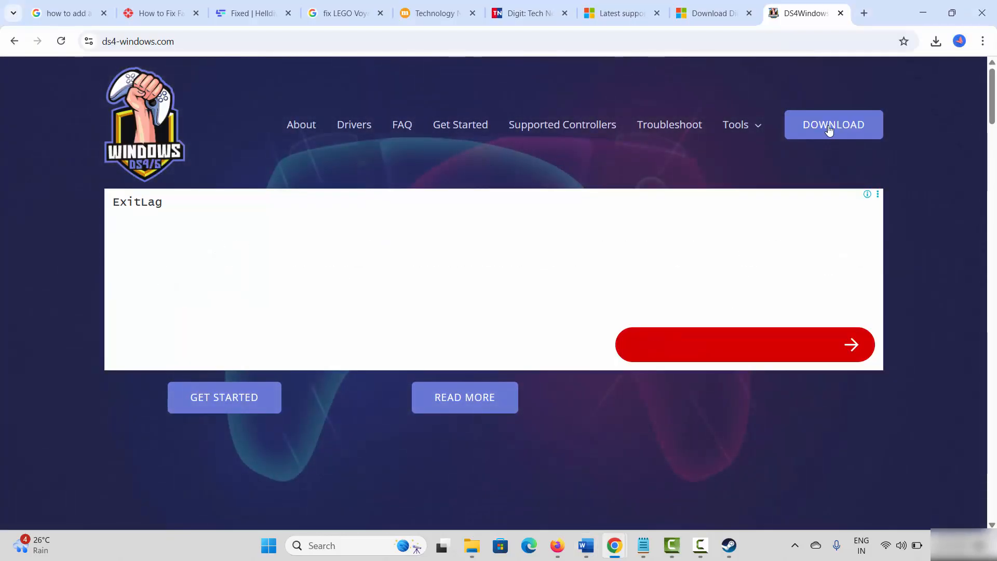
click(828, 126)
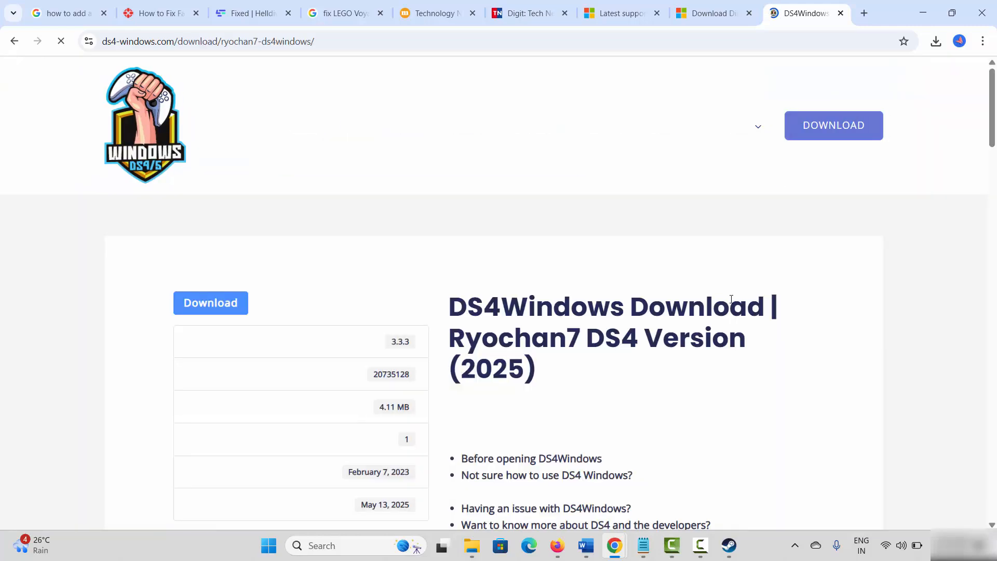
scroll(691, 324, down, 3)
scroll(691, 325, down, 6)
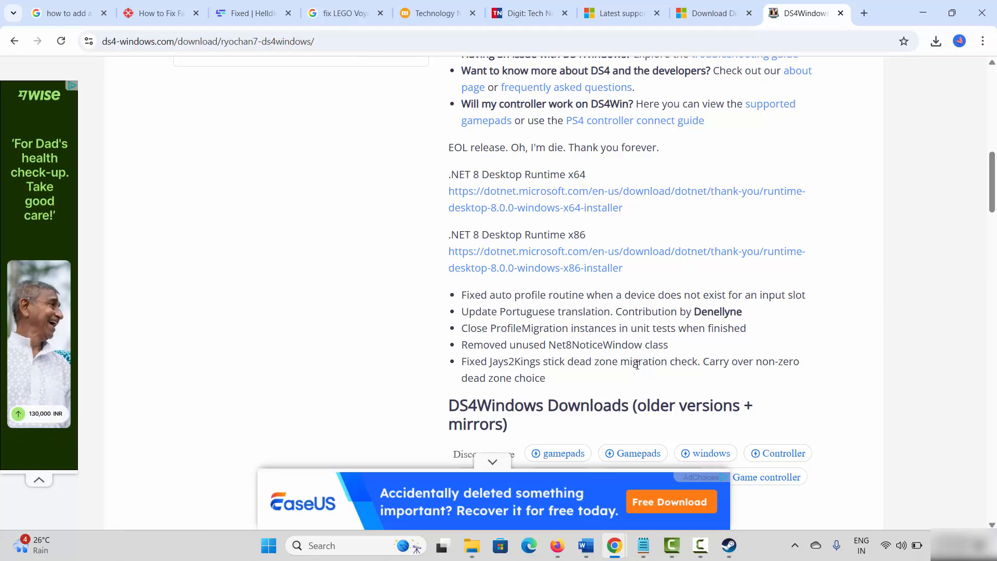
Step: Return to the Word document and highlight "your controller and update", followed by "launch SILENT HILL f", in the Method 9 bullets
mouse_move(585, 545)
click(575, 492)
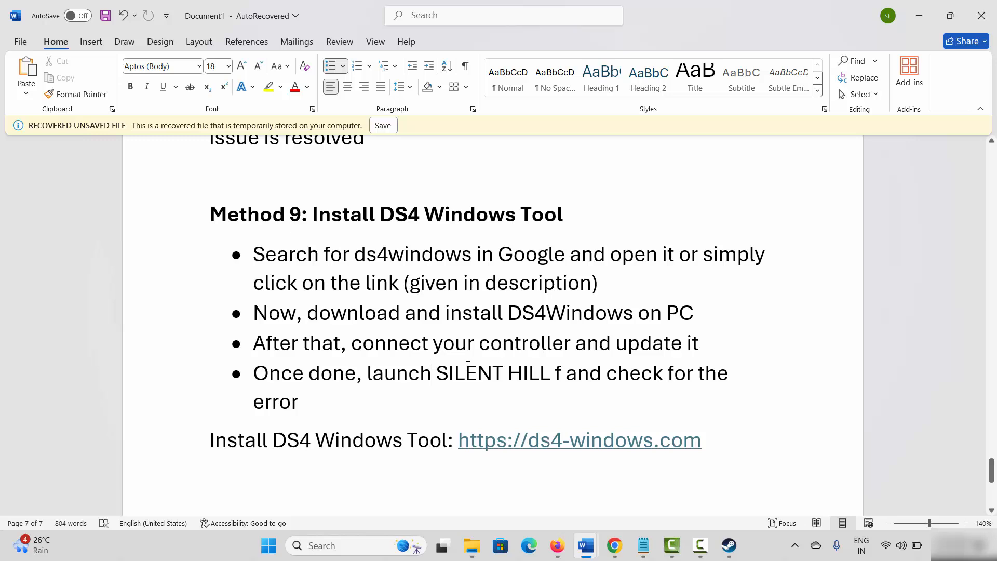
drag(480, 345, 649, 353)
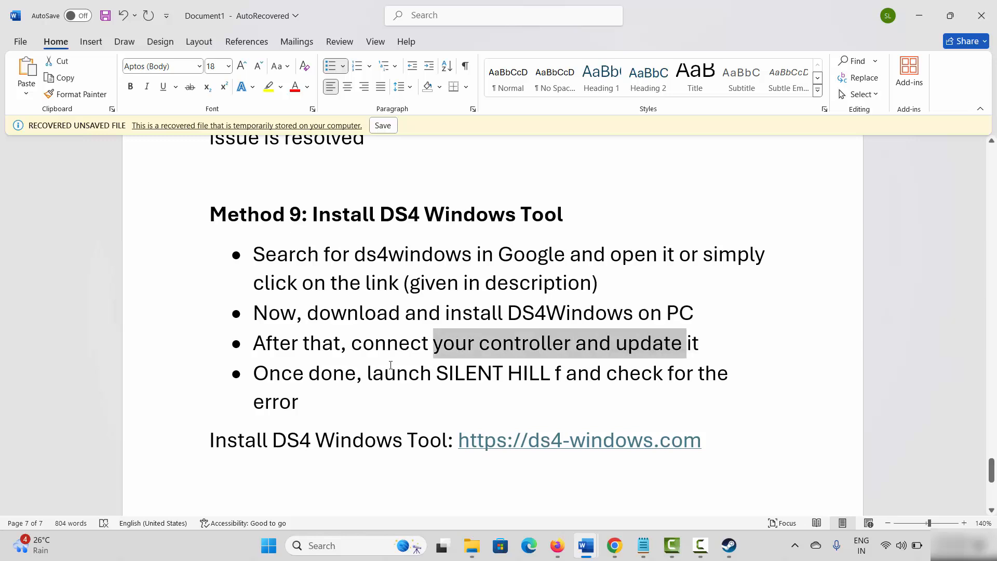
drag(398, 373, 562, 378)
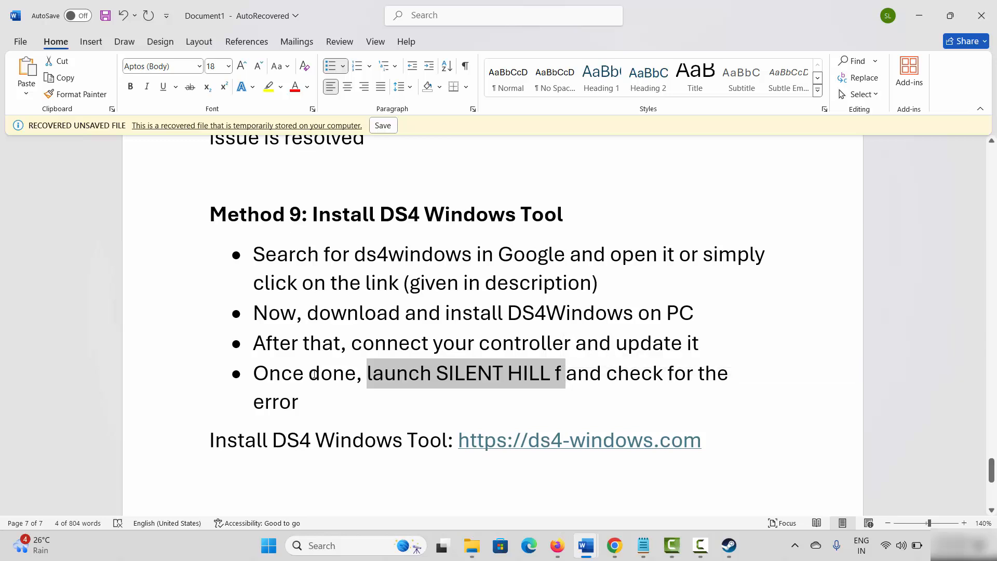